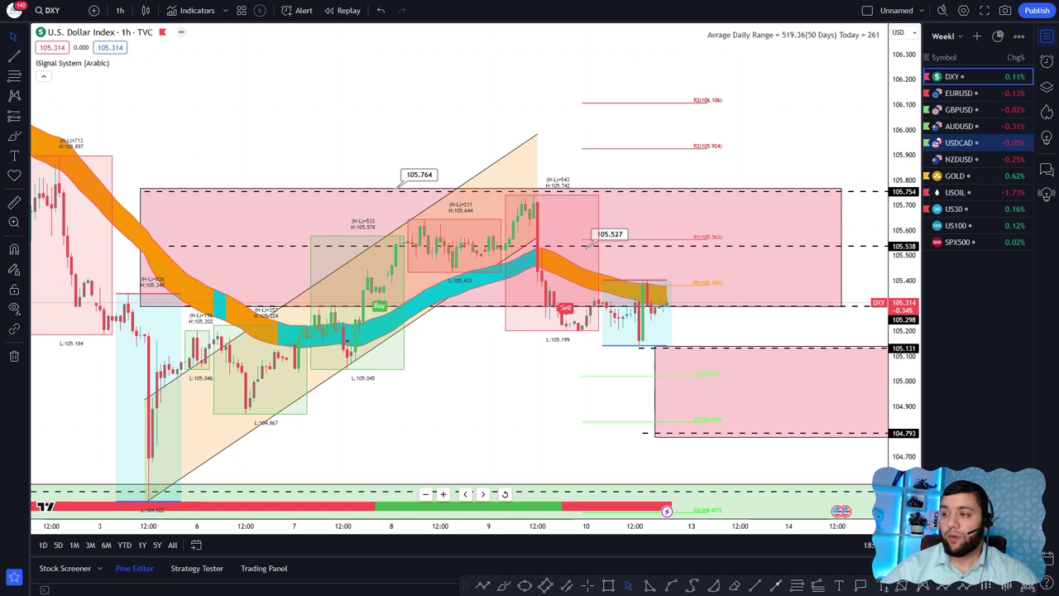
# Handwrite "3.5" above the DXY chart, sketch a falling zigzag to a handwritten "3.2", and write "3.1" below it.
pyautogui.moveTo(418, 71)
pyautogui.mouseDown()
pyautogui.moveTo(461, 79)
pyautogui.moveTo(444, 107)
pyautogui.mouseUp()
pyautogui.moveTo(513, 53)
pyautogui.mouseDown()
pyautogui.moveTo(567, 53)
pyautogui.moveTo(534, 114)
pyautogui.mouseUp()
pyautogui.moveTo(449, 138)
pyautogui.mouseDown()
pyautogui.moveTo(618, 133)
pyautogui.moveTo(740, 274)
pyautogui.moveTo(696, 283)
pyautogui.moveTo(752, 345)
pyautogui.moveTo(712, 354)
pyautogui.mouseUp()
pyautogui.moveTo(772, 311); pyautogui.dragTo(815, 357)
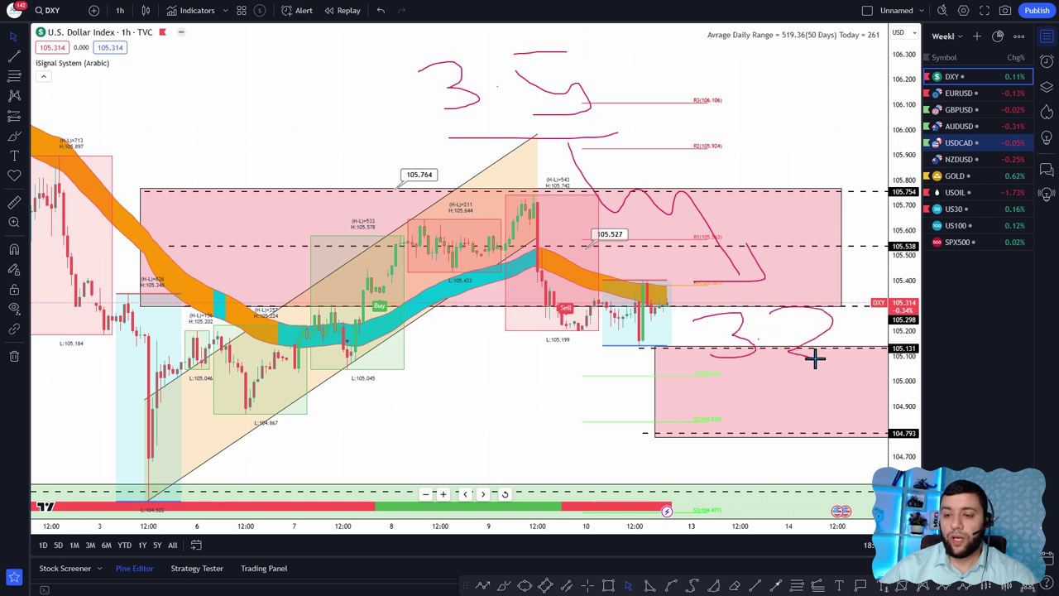
pyautogui.moveTo(688, 376); pyautogui.dragTo(717, 440)
pyautogui.click(761, 424)
pyautogui.moveTo(787, 385); pyautogui.dragTo(796, 437)
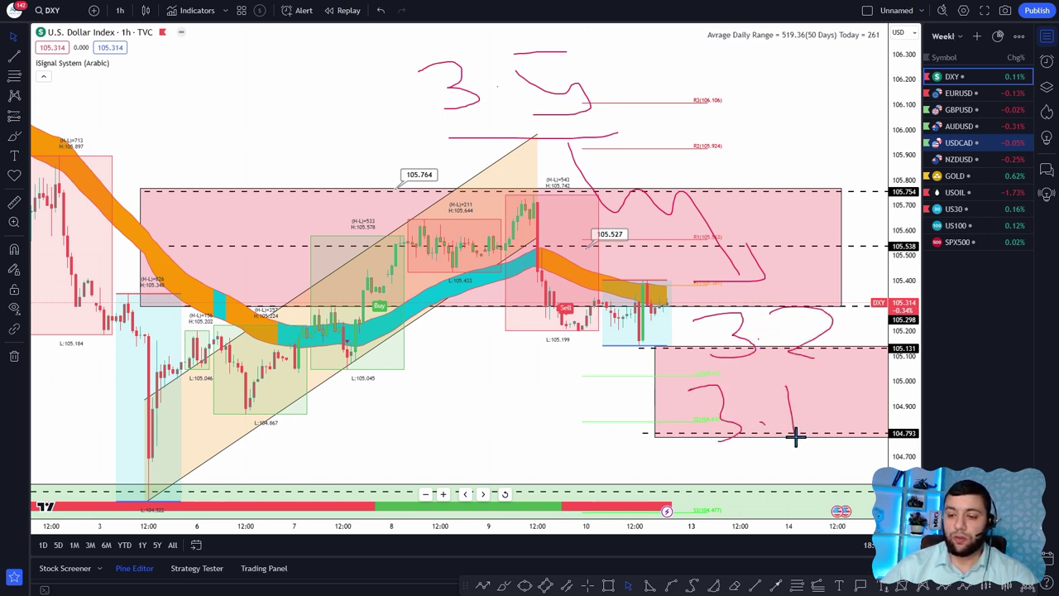
# Handwrite a second "3.5" beside the first, sketch a rising zigzag before it, and cross out the second figure.
pyautogui.moveTo(593, 67)
pyautogui.mouseDown()
pyautogui.moveTo(694, 68)
pyautogui.moveTo(708, 86)
pyautogui.mouseUp()
pyautogui.click(750, 60)
pyautogui.moveTo(778, 48)
pyautogui.mouseDown()
pyautogui.moveTo(828, 67)
pyautogui.moveTo(761, 86)
pyautogui.mouseUp()
pyautogui.moveTo(245, 198)
pyautogui.mouseDown()
pyautogui.moveTo(303, 83)
pyautogui.moveTo(369, 87)
pyautogui.mouseUp()
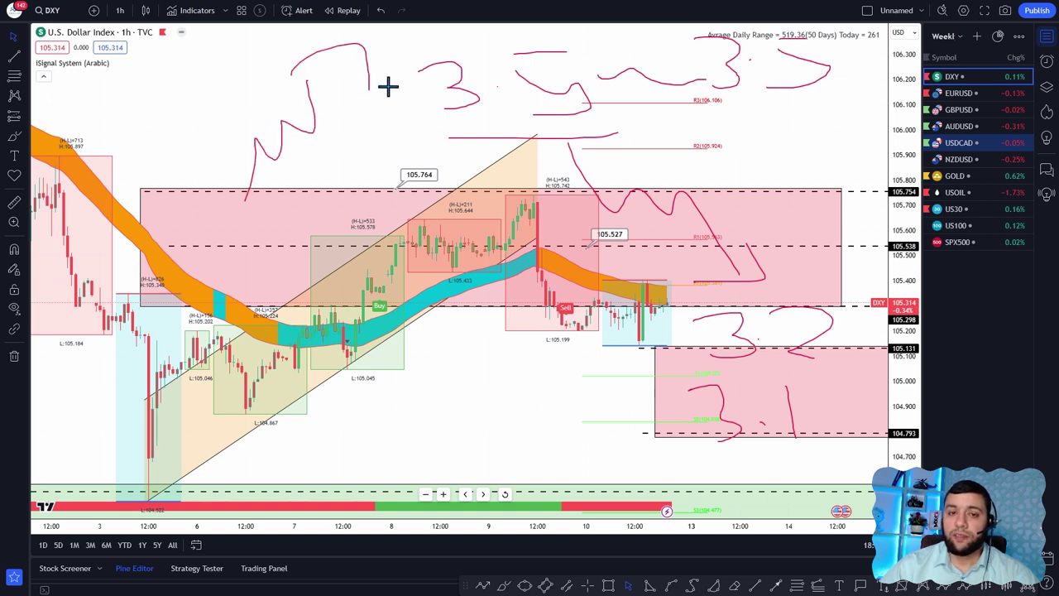
pyautogui.moveTo(714, 37); pyautogui.dragTo(680, 87)
pyautogui.moveTo(687, 40); pyautogui.dragTo(745, 95)
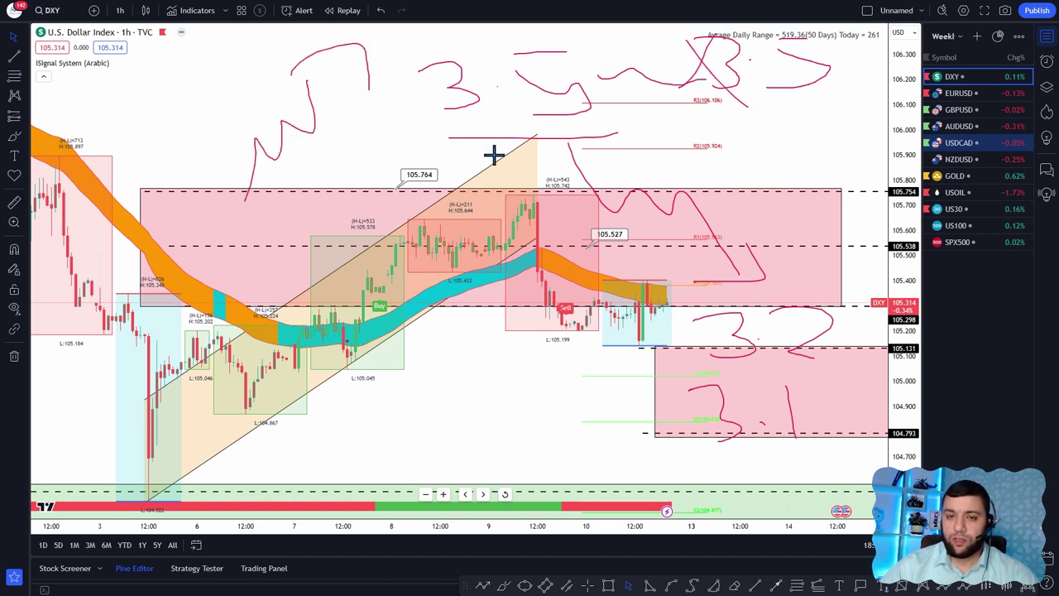
# Sketch falling arrows from the "3.5" underline and from the current DXY price, and clear all the freehand annotations.
pyautogui.moveTo(508, 132); pyautogui.dragTo(609, 240)
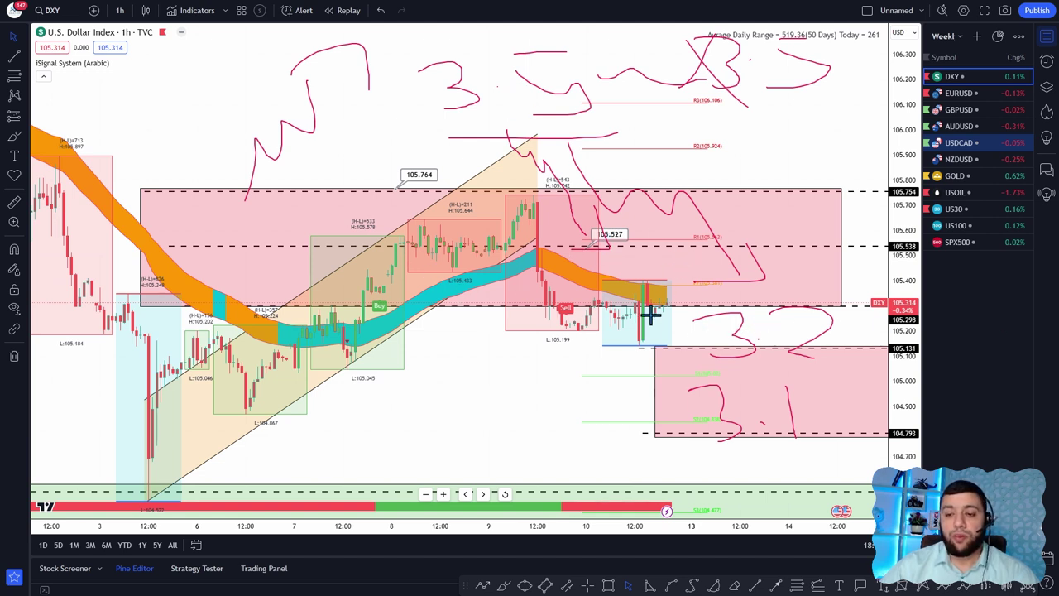
pyautogui.moveTo(651, 312)
pyautogui.mouseDown()
pyautogui.moveTo(681, 333)
pyautogui.moveTo(686, 471)
pyautogui.moveTo(687, 448)
pyautogui.mouseUp()
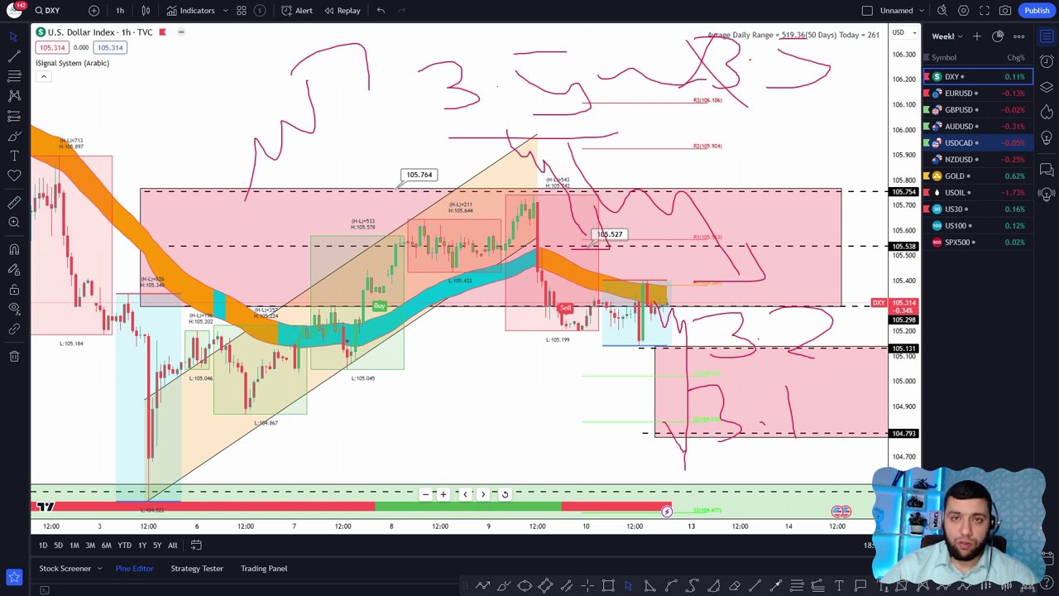
pyautogui.press('Escape')
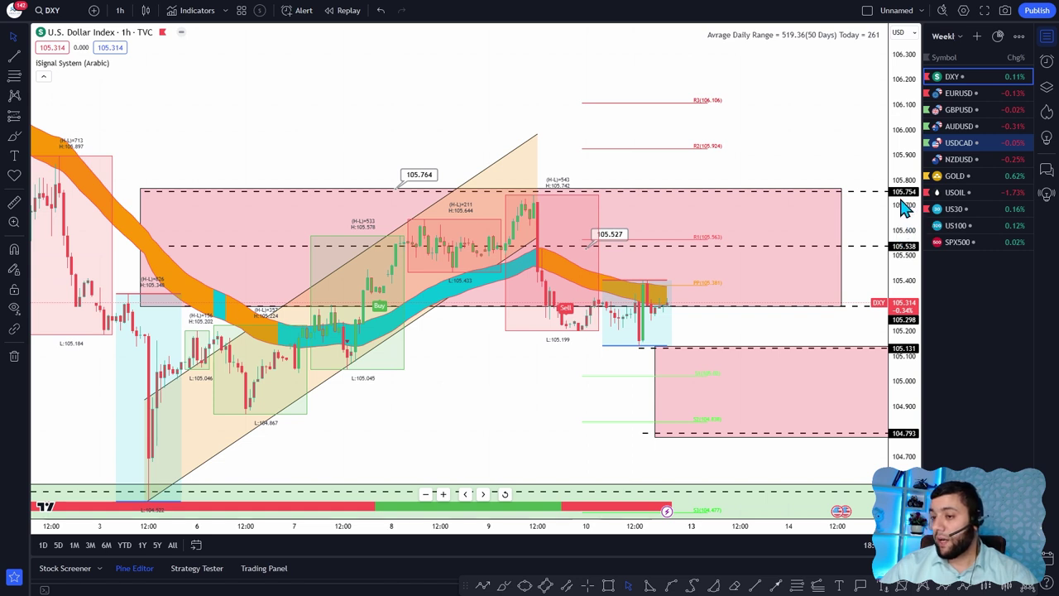
# Draw red arrows to the DXY high near 105.754 and from the current price down past the 104.793 level.
pyautogui.moveTo(456, 95); pyautogui.dragTo(527, 192)
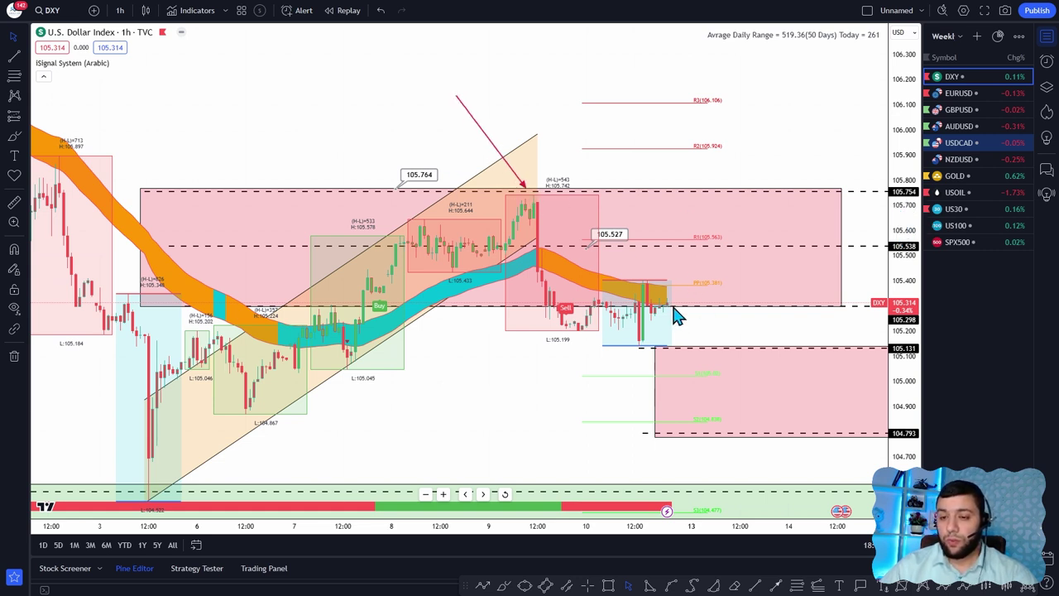
pyautogui.moveTo(672, 305)
pyautogui.mouseDown()
pyautogui.moveTo(704, 275)
pyautogui.moveTo(695, 258)
pyautogui.moveTo(729, 432)
pyautogui.moveTo(749, 409)
pyautogui.moveTo(802, 502)
pyautogui.mouseUp()
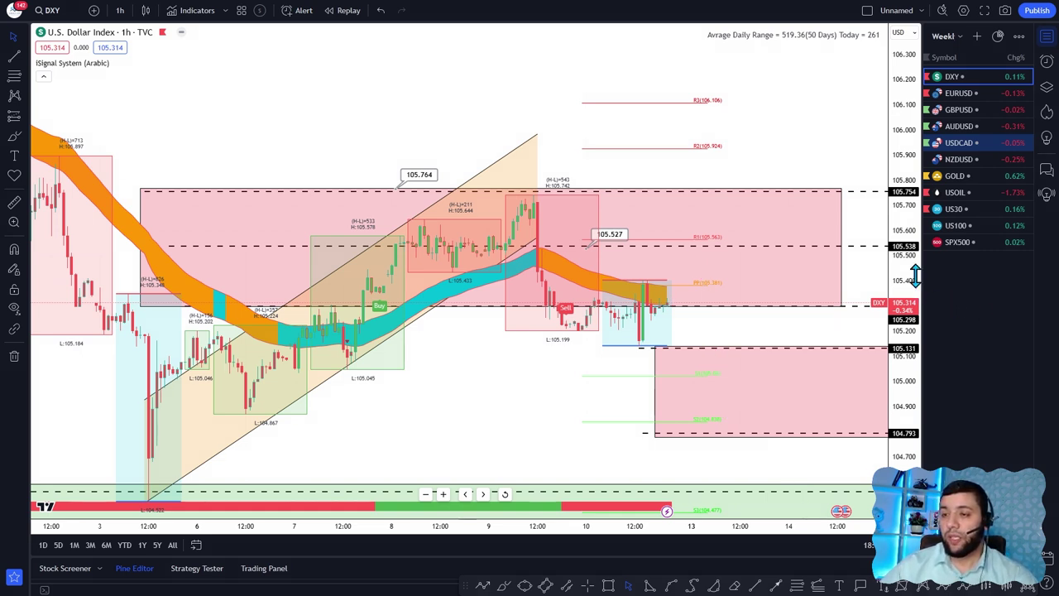
# Draw red arrows along the DXY drop, the rebound and a projected fall into the blue zone near 103.580, and clear them.
pyautogui.moveTo(901, 157); pyautogui.dragTo(910, 300)
pyautogui.scroll(-5, 863, 149)
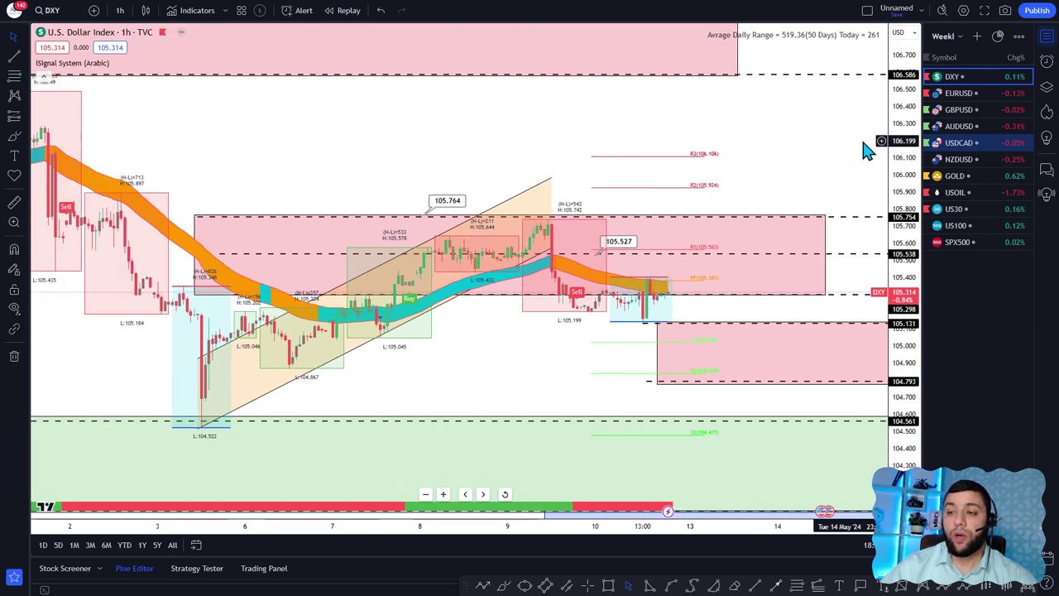
pyautogui.moveTo(900, 200); pyautogui.dragTo(901, 298)
pyautogui.scroll(-4, 824, 190)
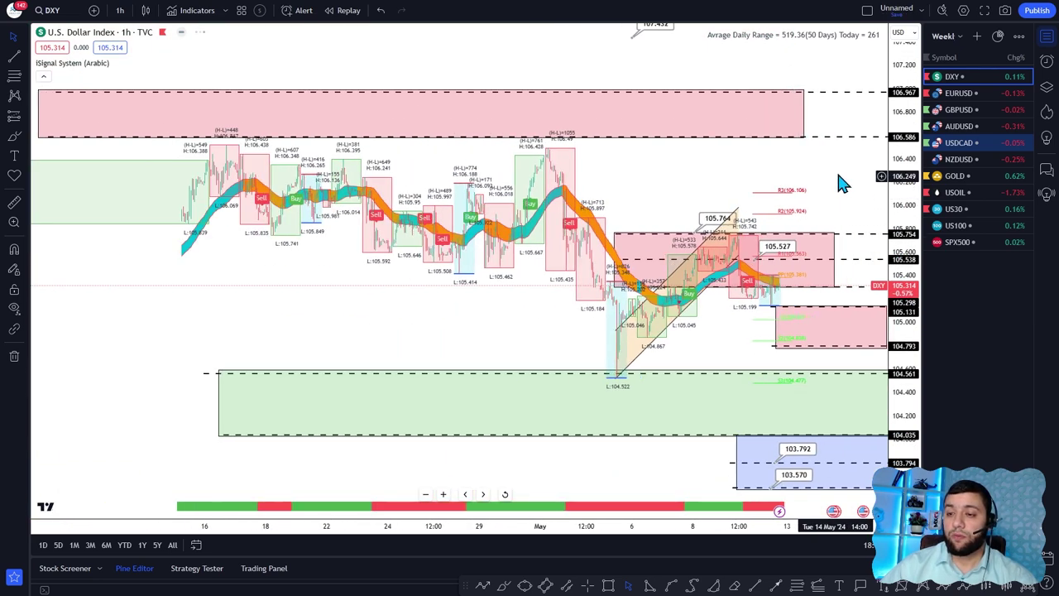
pyautogui.moveTo(827, 184)
pyautogui.mouseDown()
pyautogui.moveTo(581, 156)
pyautogui.moveTo(596, 147)
pyautogui.moveTo(665, 161)
pyautogui.mouseUp()
pyautogui.scroll(3, 697, 217)
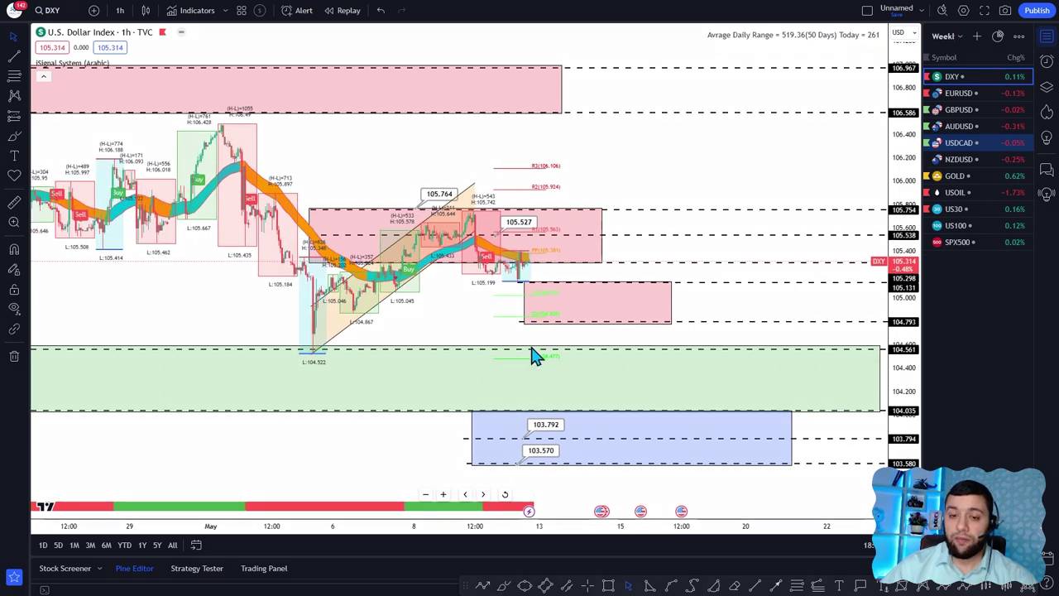
pyautogui.moveTo(527, 265); pyautogui.dragTo(634, 462)
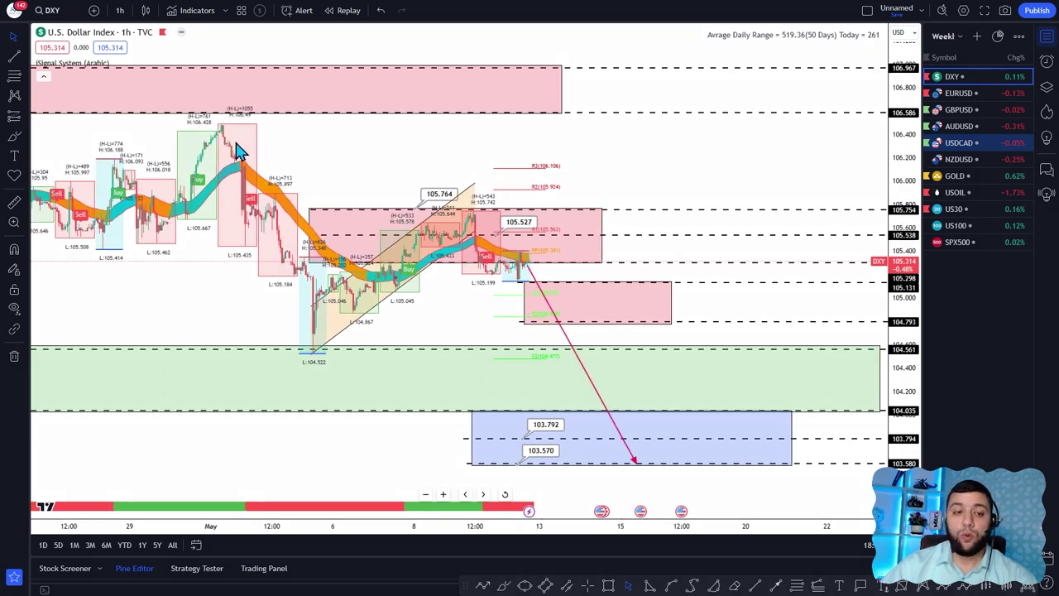
pyautogui.moveTo(220, 129)
pyautogui.mouseDown()
pyautogui.moveTo(264, 278)
pyautogui.moveTo(309, 355)
pyautogui.moveTo(473, 214)
pyautogui.mouseUp()
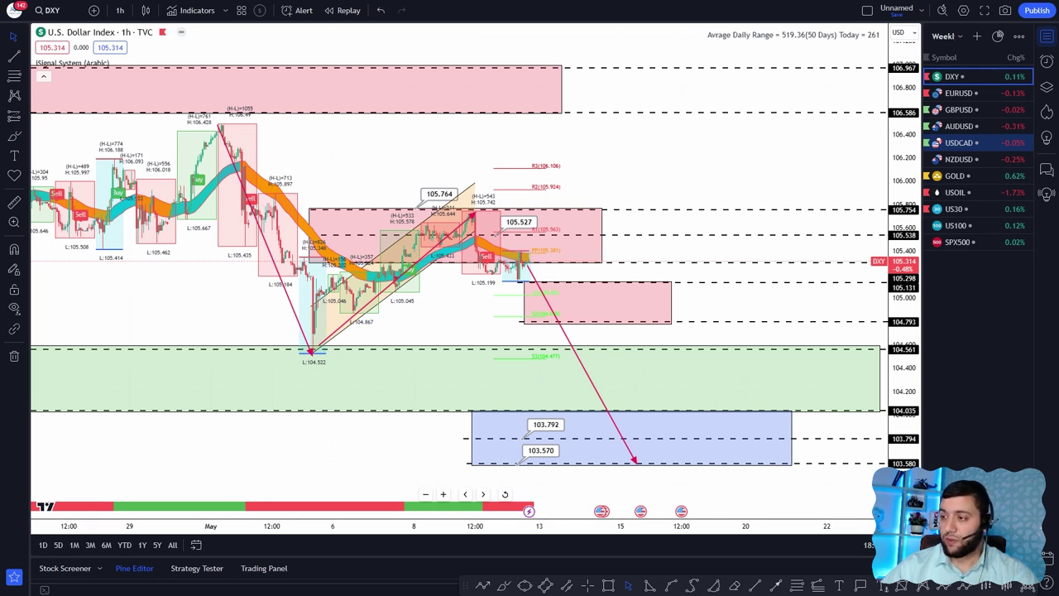
pyautogui.press('Escape')
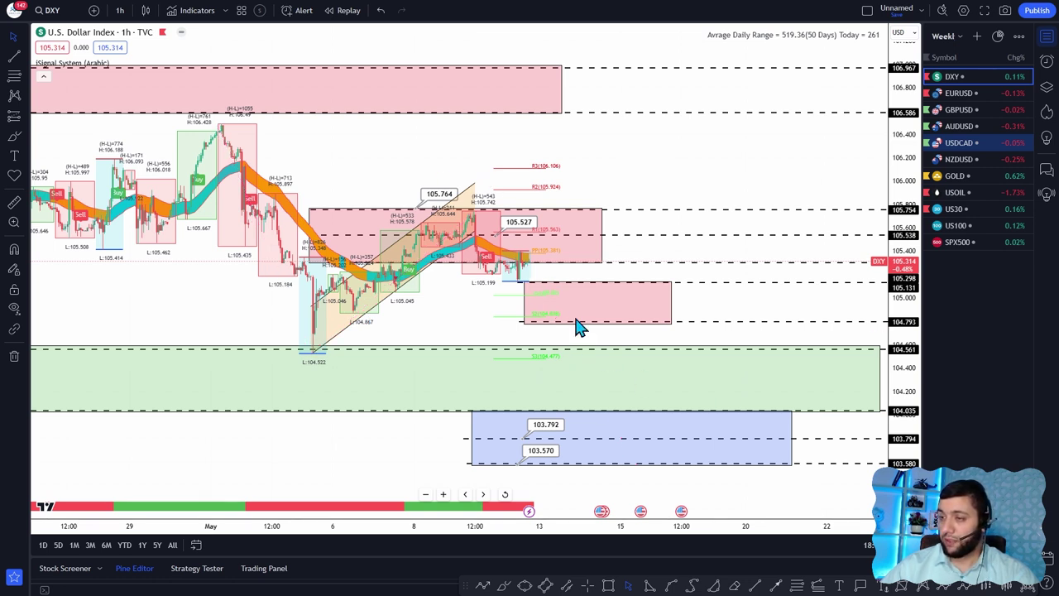
# Trace the DXY drop, rebound, projected fall to the blue zone and bounce with dark arrows, and clear them.
pyautogui.click(222, 126)
pyautogui.click(315, 346)
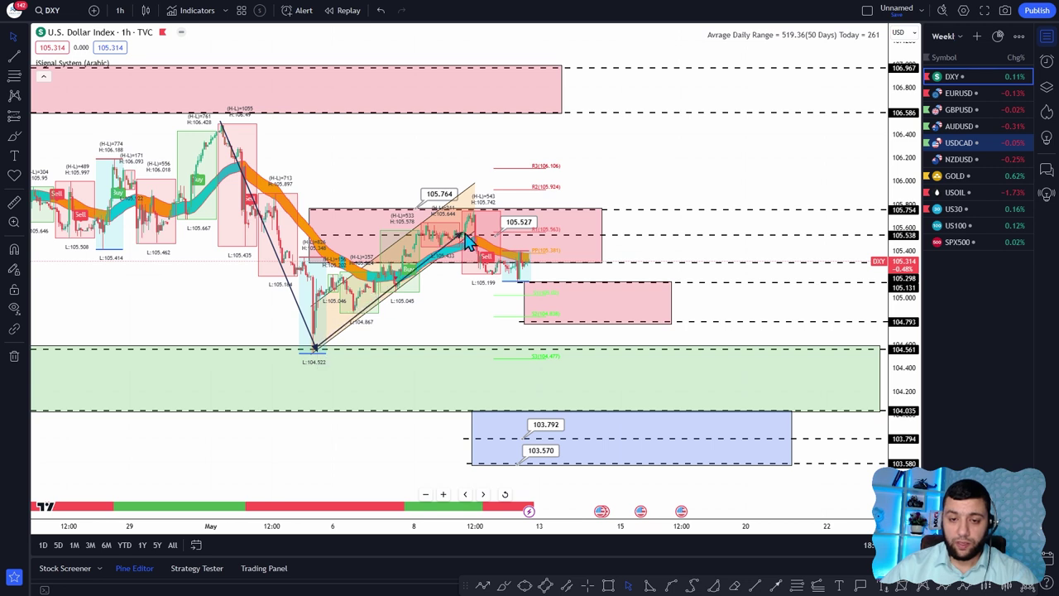
pyautogui.click(471, 208)
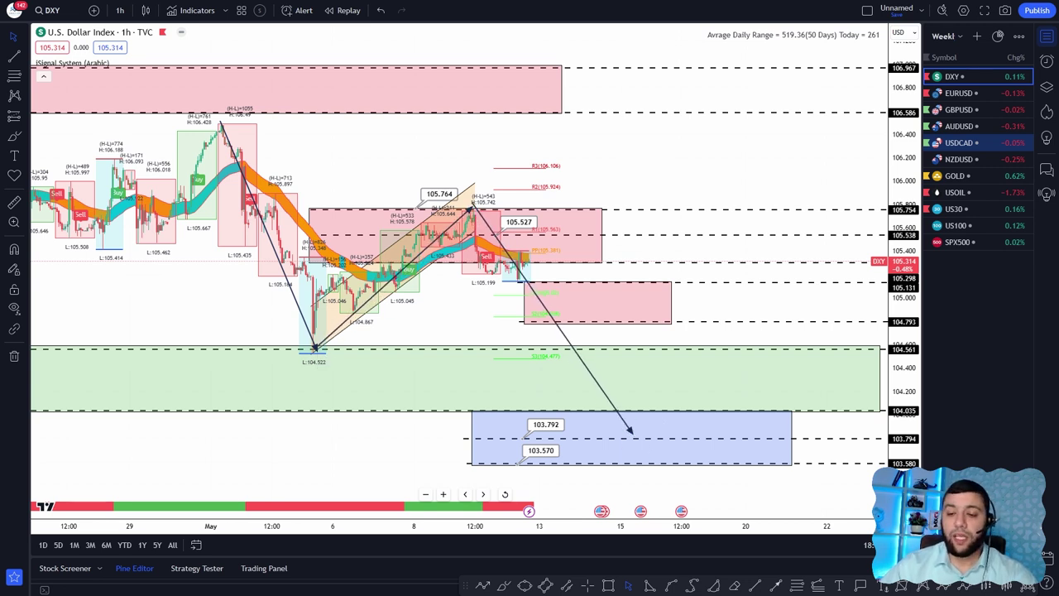
pyautogui.click(646, 426)
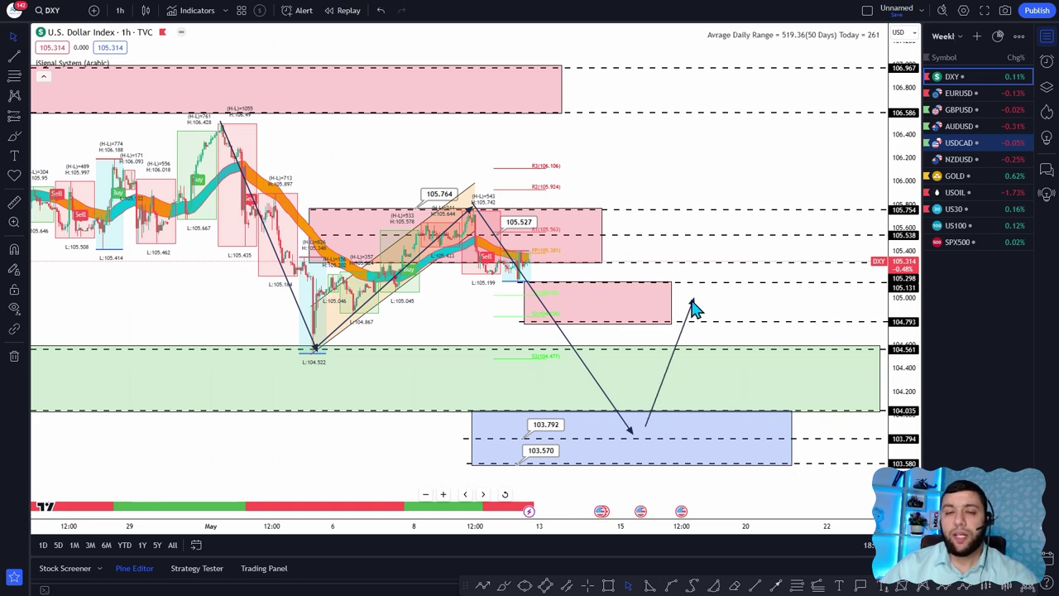
pyautogui.press('Escape')
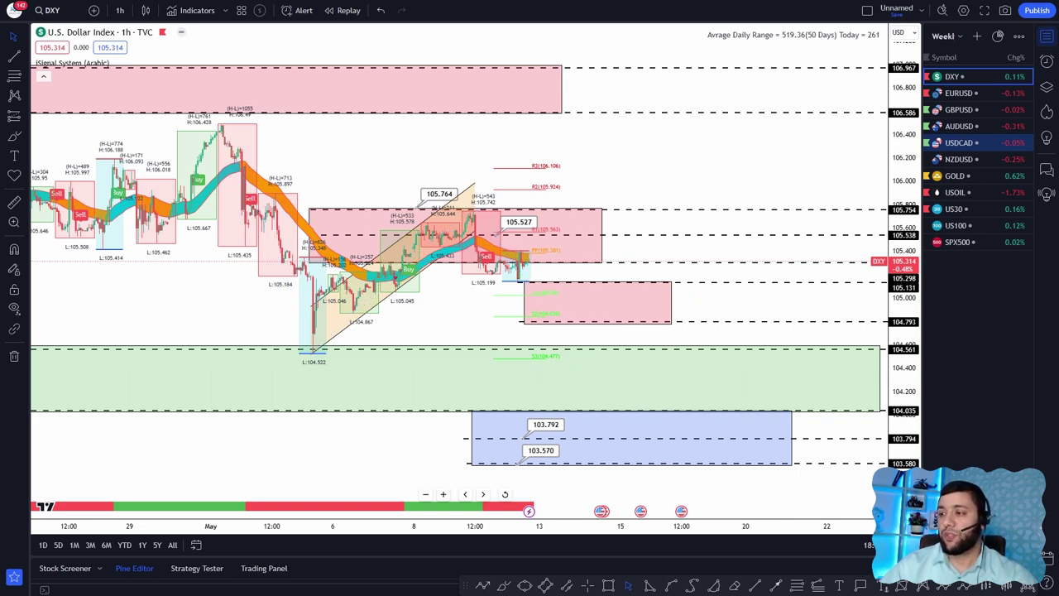
# Switch the chart to EURUSD and hide the iSignal System (Arabic) indicator.
pyautogui.click(960, 93)
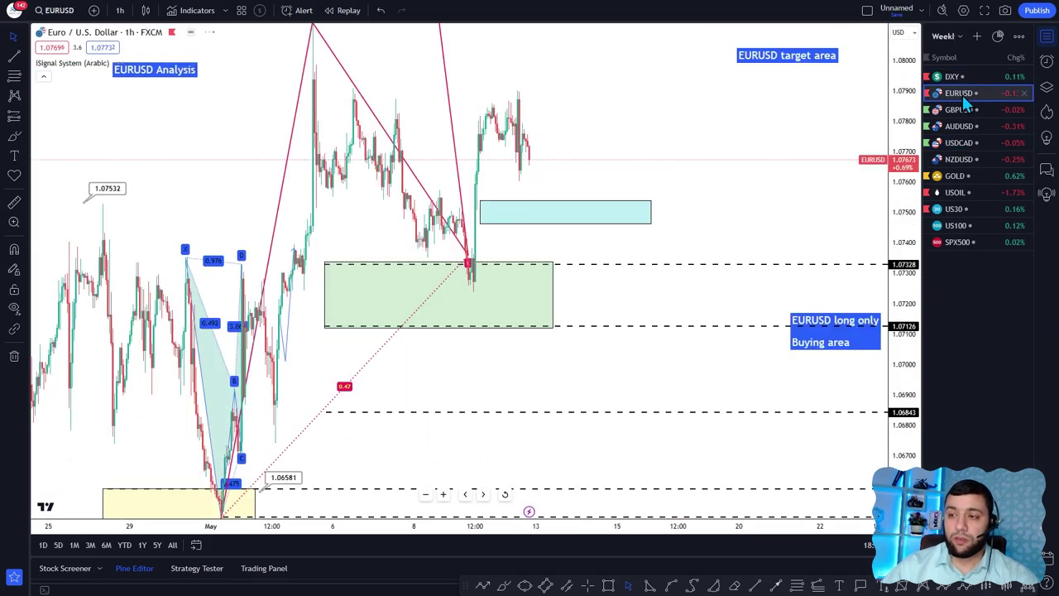
pyautogui.moveTo(901, 134); pyautogui.dragTo(938, 270)
pyautogui.moveTo(686, 182); pyautogui.dragTo(738, 224)
pyautogui.scroll(3, 700, 211)
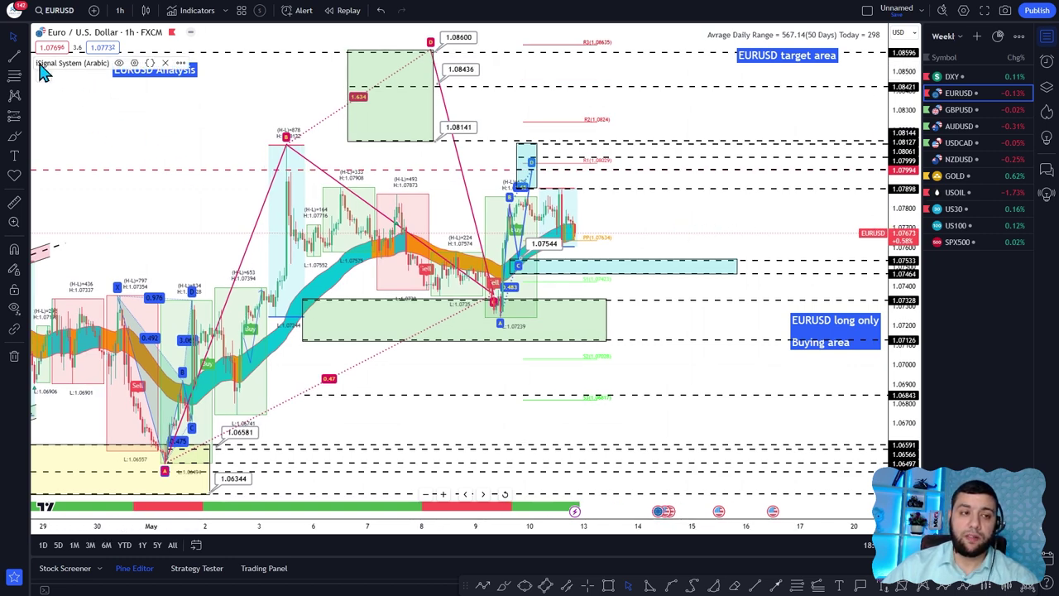
pyautogui.click(119, 63)
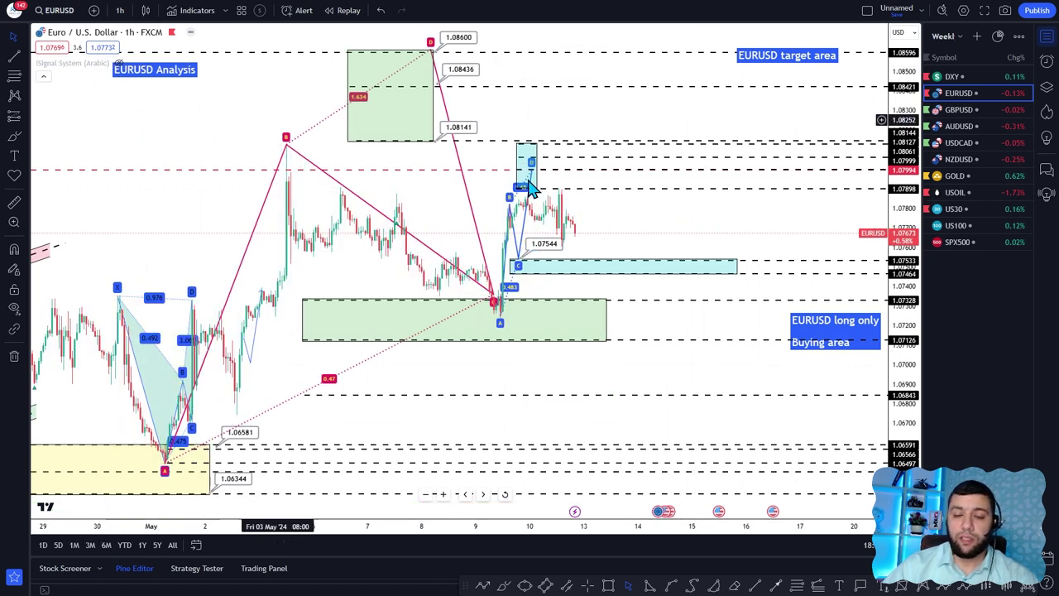
# Mark the EURUSD A-B-C legs plus a projected dip to the green zone and rise to 1.08596 with arrows, and clear them.
pyautogui.moveTo(669, 236); pyautogui.dragTo(696, 251)
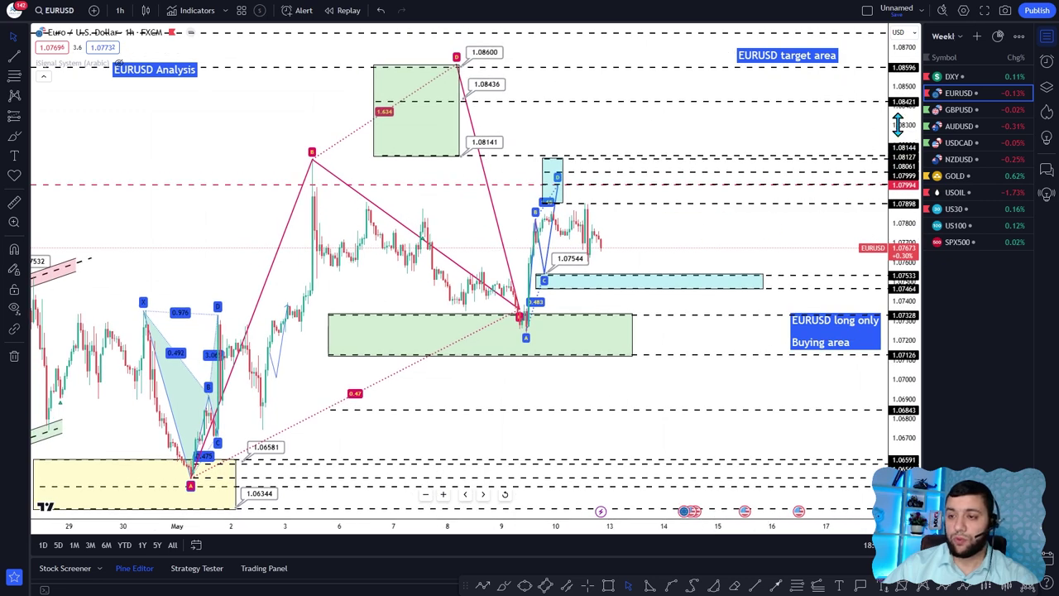
pyautogui.moveTo(899, 123); pyautogui.dragTo(905, 215)
pyautogui.moveTo(667, 232); pyautogui.dragTo(685, 248)
pyautogui.scroll(1, 659, 254)
pyautogui.moveTo(892, 335); pyautogui.dragTo(899, 299)
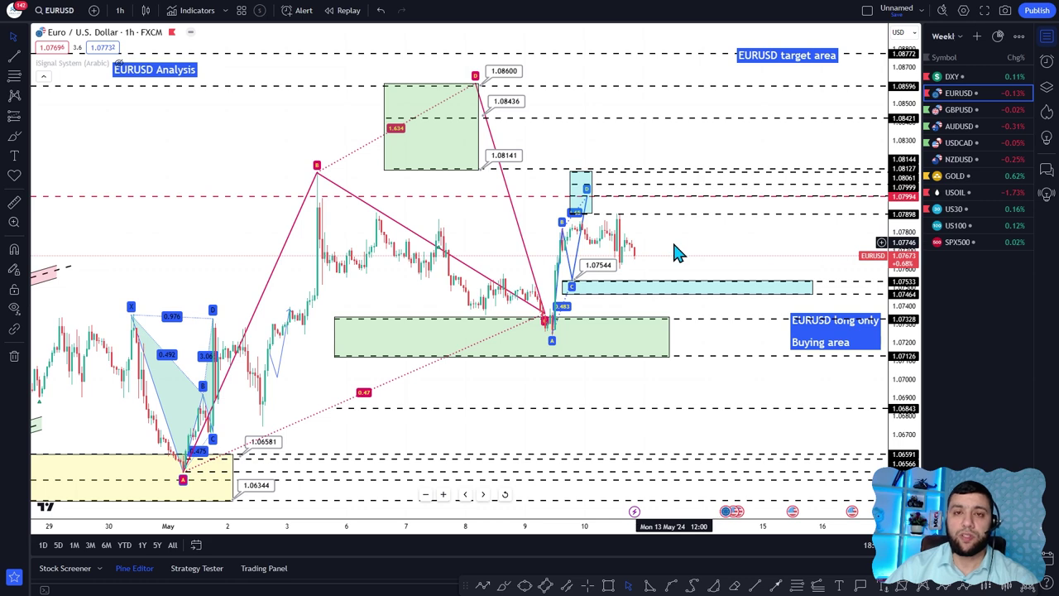
pyautogui.scroll(2, 663, 247)
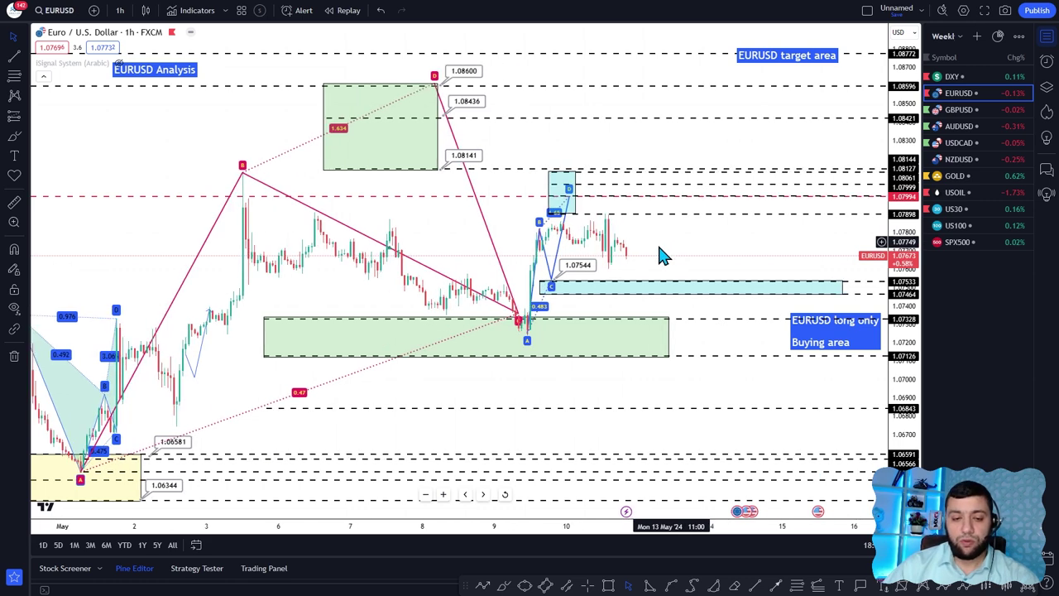
pyautogui.moveTo(657, 248); pyautogui.dragTo(747, 256)
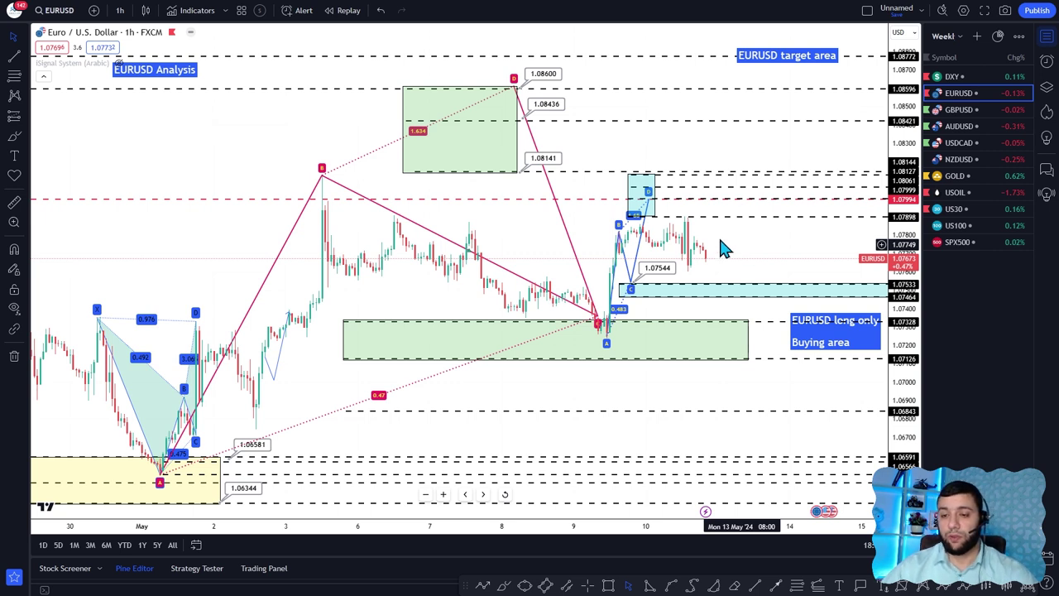
pyautogui.click(166, 484)
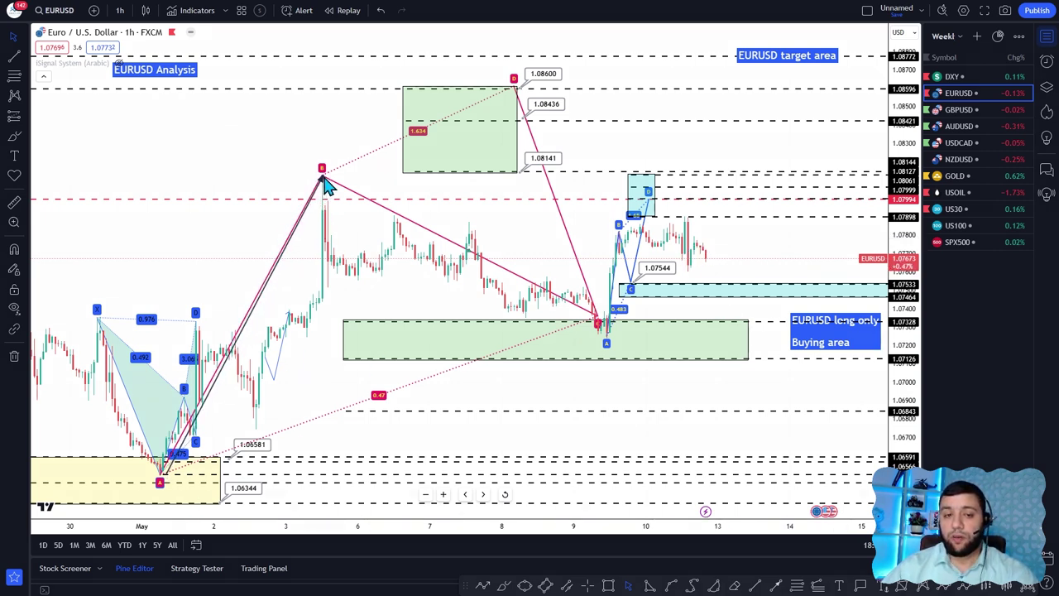
pyautogui.click(321, 173)
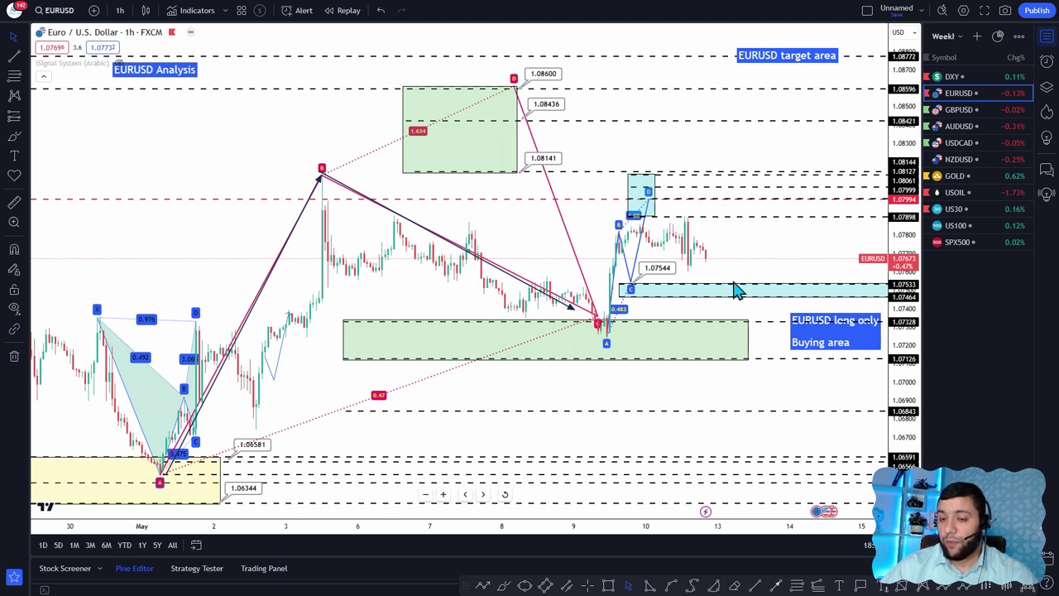
pyautogui.moveTo(689, 218)
pyautogui.mouseDown()
pyautogui.moveTo(757, 326)
pyautogui.moveTo(748, 325)
pyautogui.moveTo(807, 208)
pyautogui.moveTo(839, 93)
pyautogui.mouseUp()
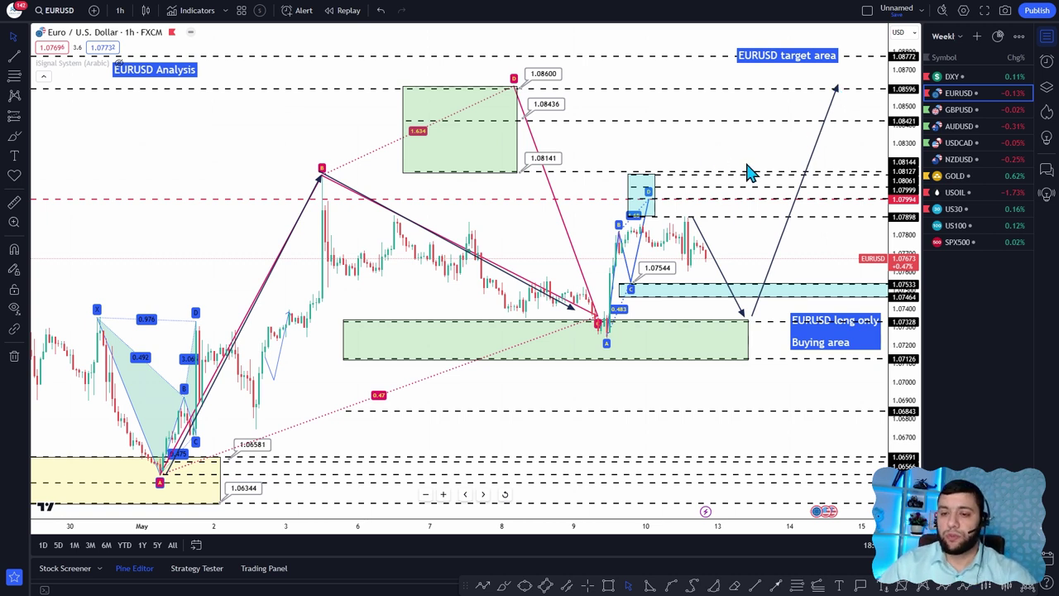
pyautogui.press('Escape')
# Switch to GBPUSD and draw arrows along the A-B and B-C legs and to the candle low beside the blue zone.
pyautogui.click(959, 110)
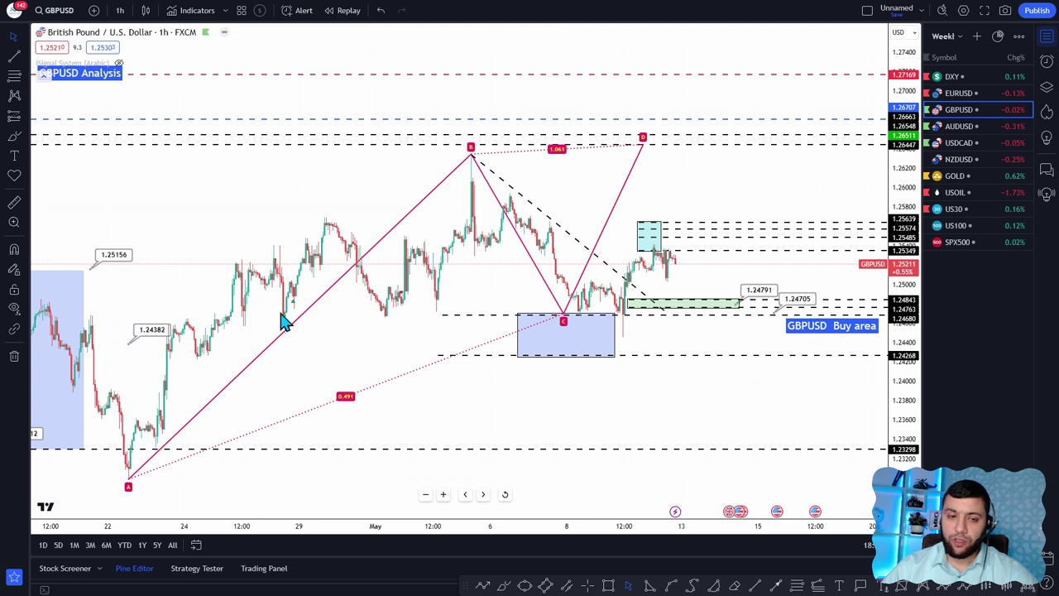
pyautogui.moveTo(135, 463); pyautogui.dragTo(566, 316)
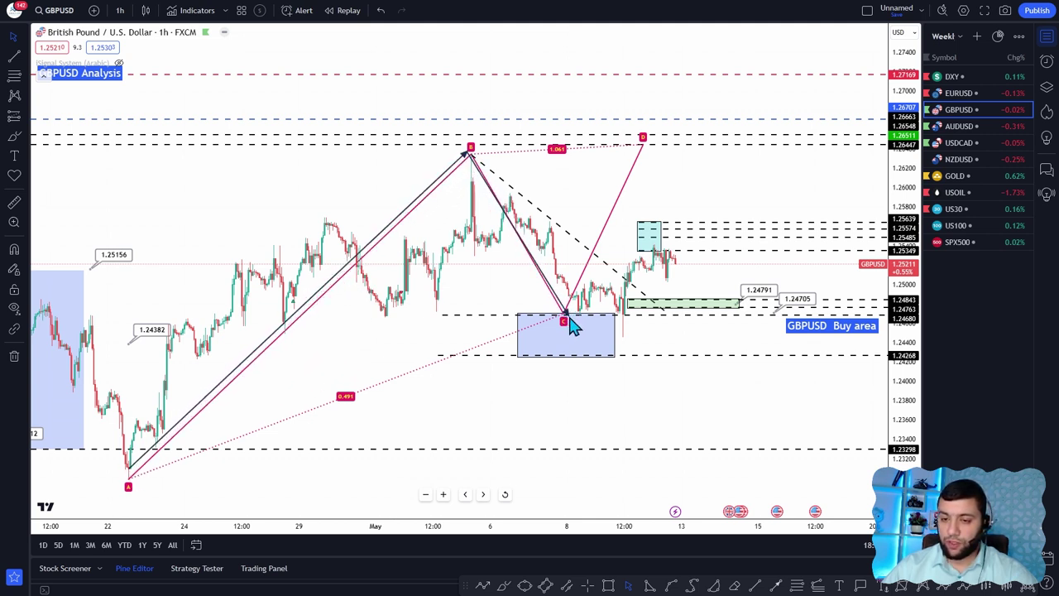
pyautogui.moveTo(667, 395); pyautogui.dragTo(609, 322)
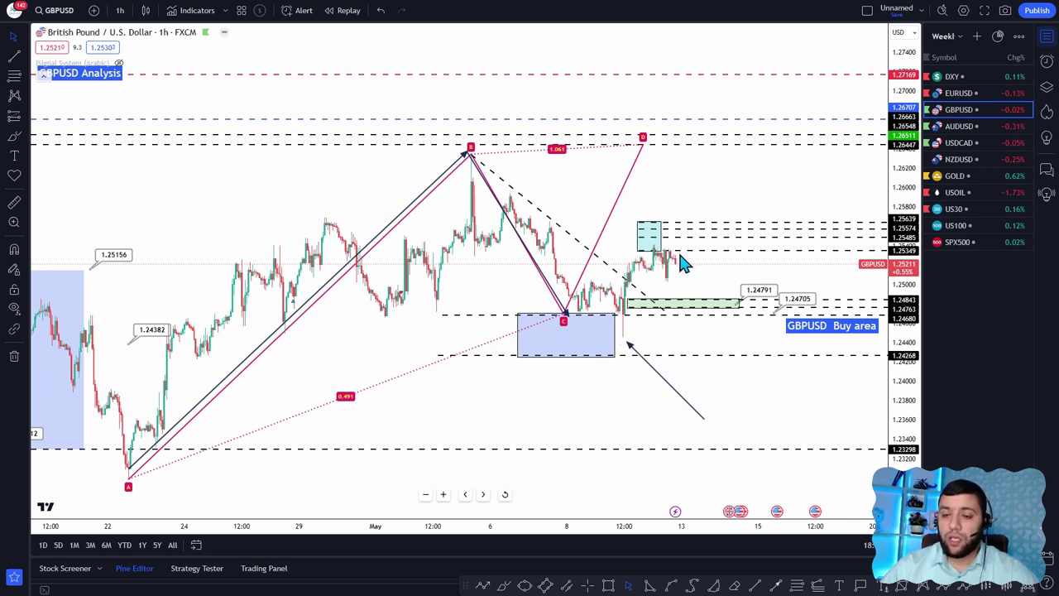
# Draw arrows projecting a GBPUSD dip into the green buy zone near 1.24843 and a rise to the 1.26447 level.
pyautogui.moveTo(679, 256); pyautogui.dragTo(704, 303)
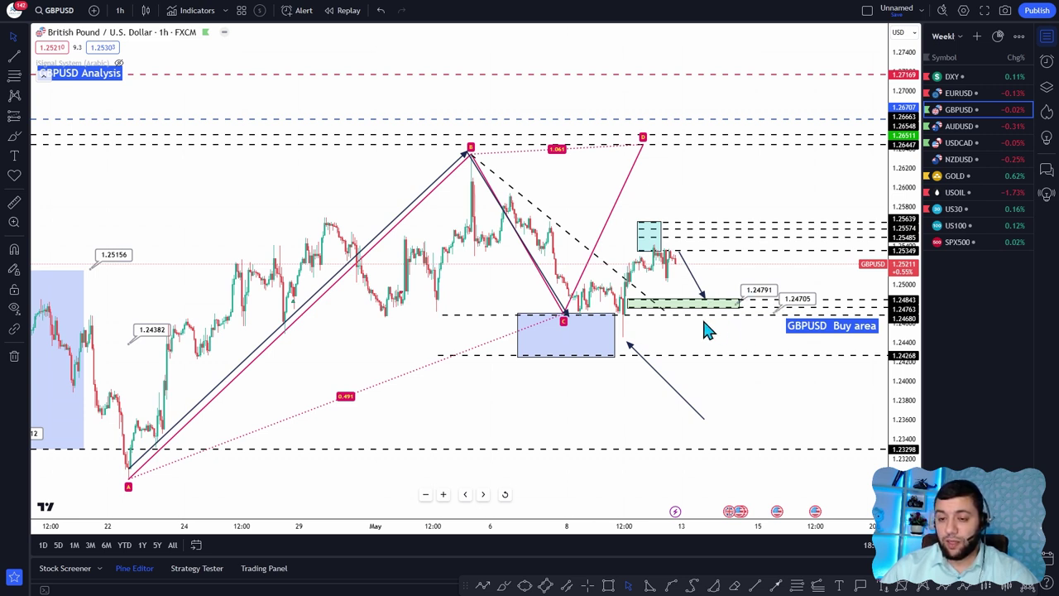
pyautogui.moveTo(713, 303); pyautogui.dragTo(755, 152)
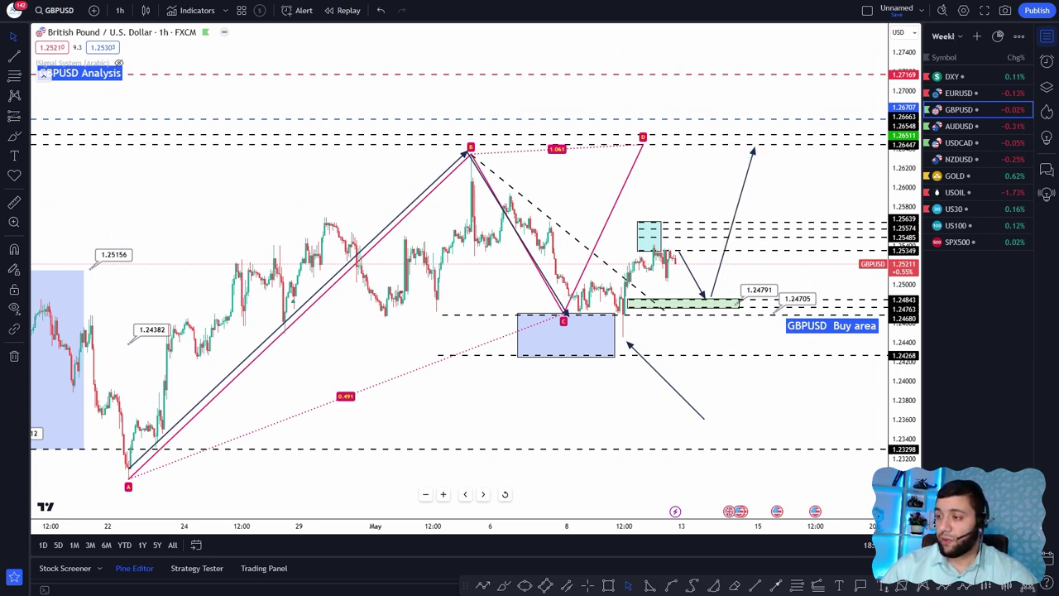
# Switch the chart to AUDUSD and fit its recent price history and rising trendline in view.
pyautogui.press('Down')
pyautogui.moveTo(906, 146); pyautogui.dragTo(876, 272)
pyautogui.scroll(1, 702, 311)
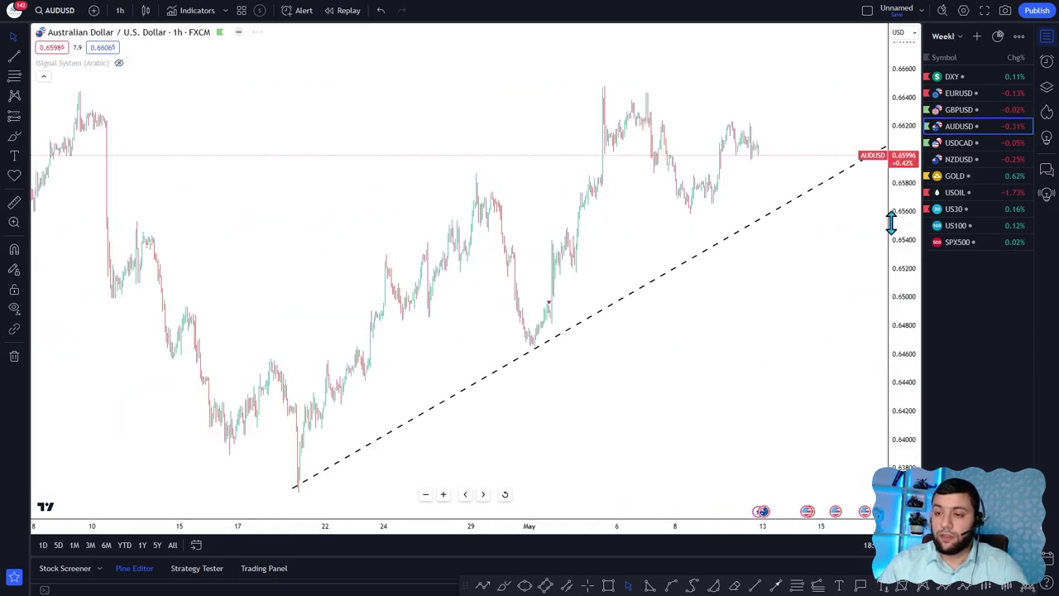
# Draw arrows on AUDUSD along the drop from the early-May peak, the rebound, and a projected dip to the dashed rising trendline.
pyautogui.moveTo(891, 224); pyautogui.dragTo(891, 274)
pyautogui.scroll(1, 764, 308)
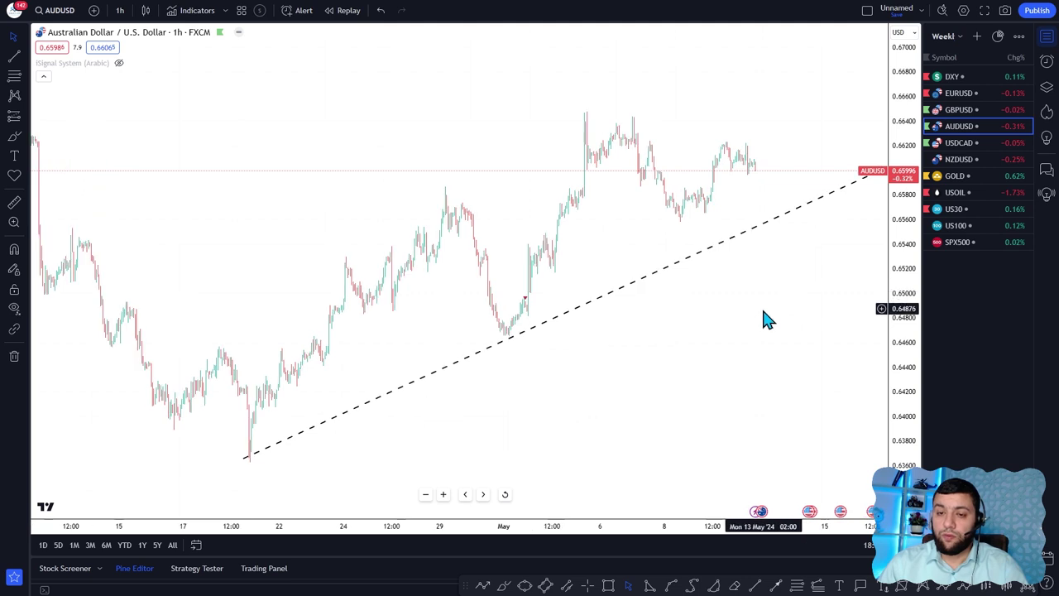
pyautogui.moveTo(729, 327); pyautogui.dragTo(688, 348)
pyautogui.scroll(2, 694, 339)
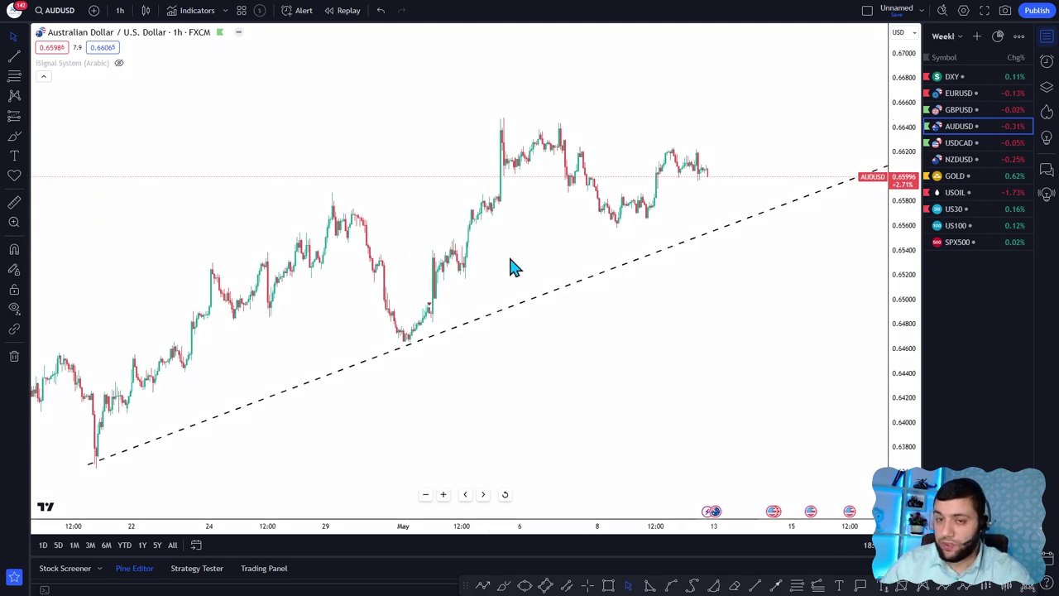
pyautogui.click(503, 118)
pyautogui.click(613, 220)
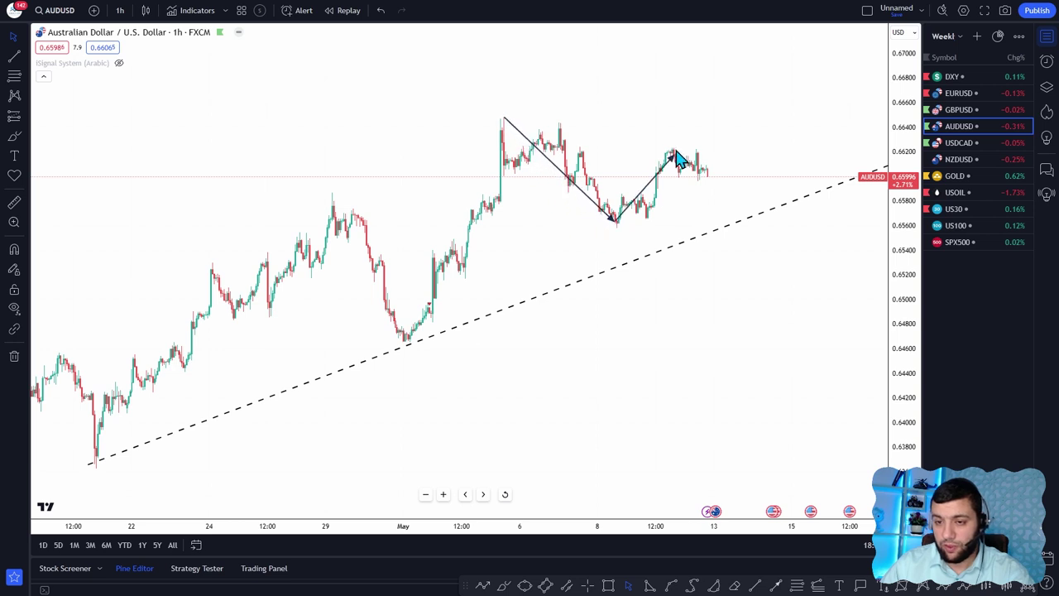
pyautogui.click(672, 134)
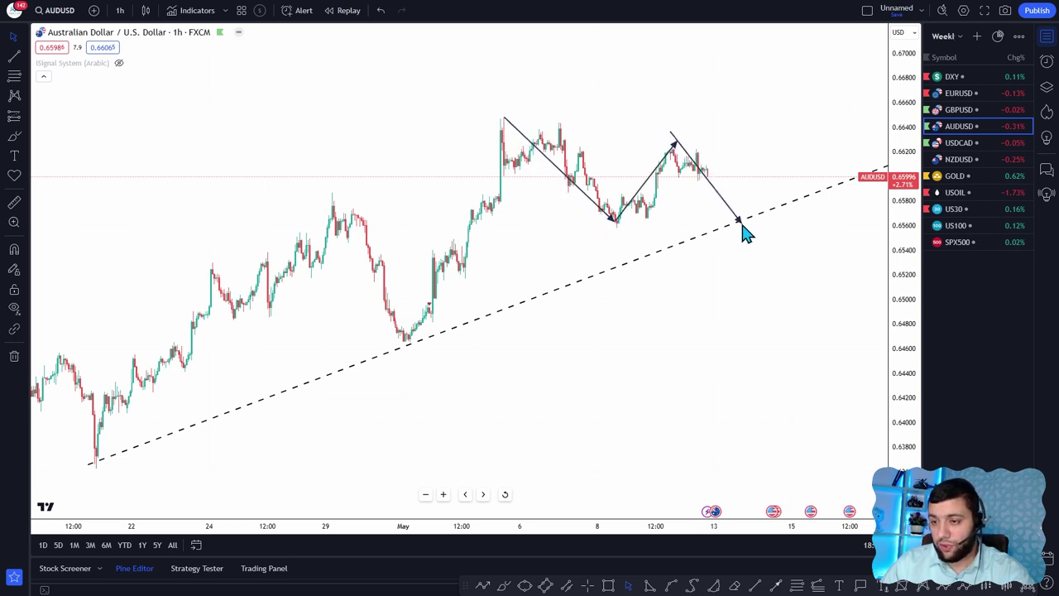
# Mark the AUDUSD levels near 0.65600 and 0.66600 with horizontal arrows, project a rise from the trendline between them, and clear the arrows.
pyautogui.click(744, 226)
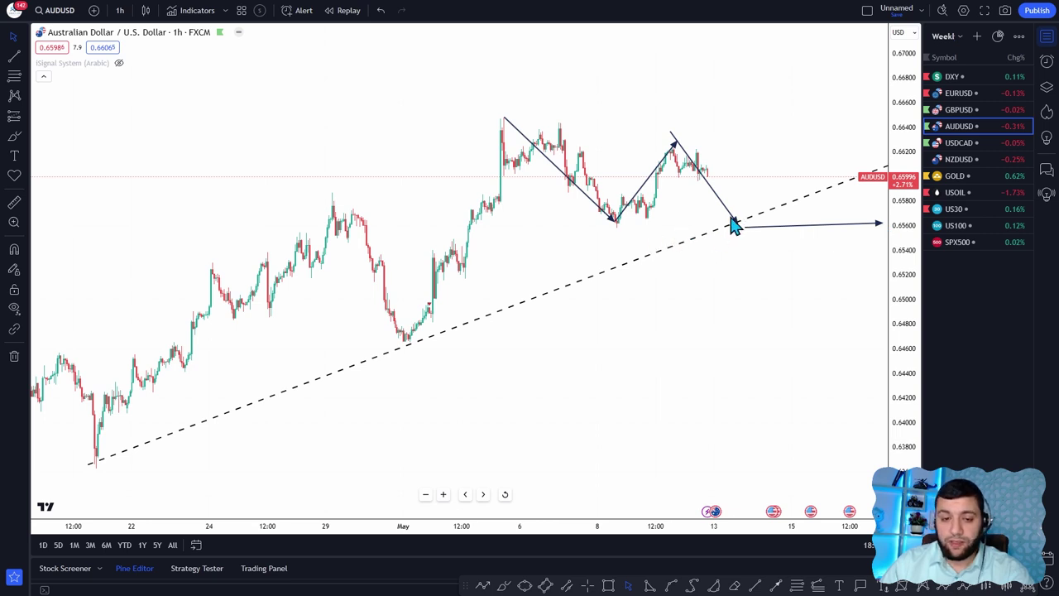
pyautogui.moveTo(764, 181); pyautogui.dragTo(765, 179)
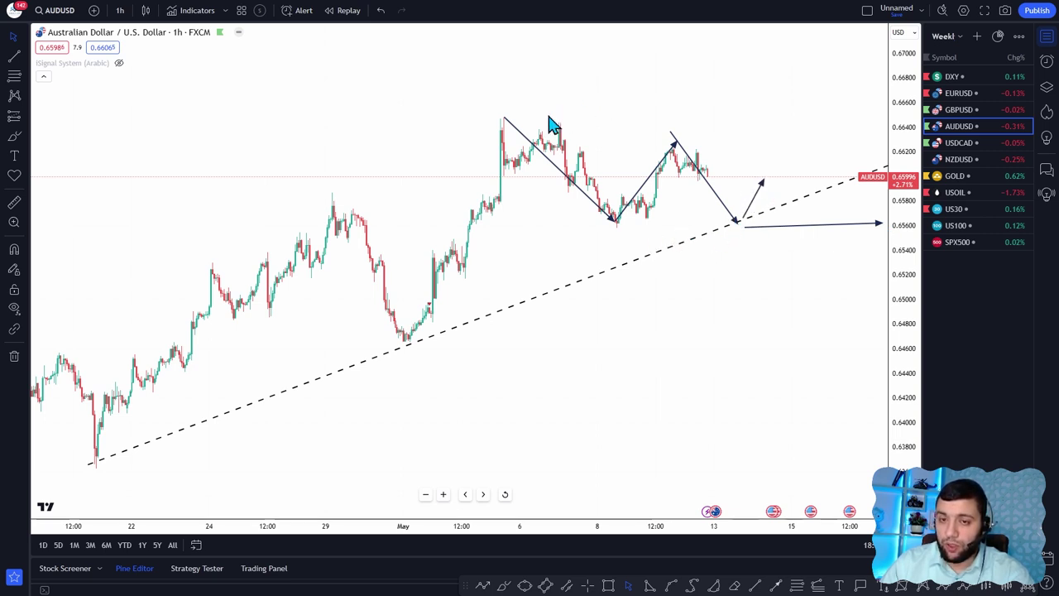
pyautogui.moveTo(766, 103); pyautogui.dragTo(888, 97)
pyautogui.moveTo(796, 153); pyautogui.dragTo(826, 105)
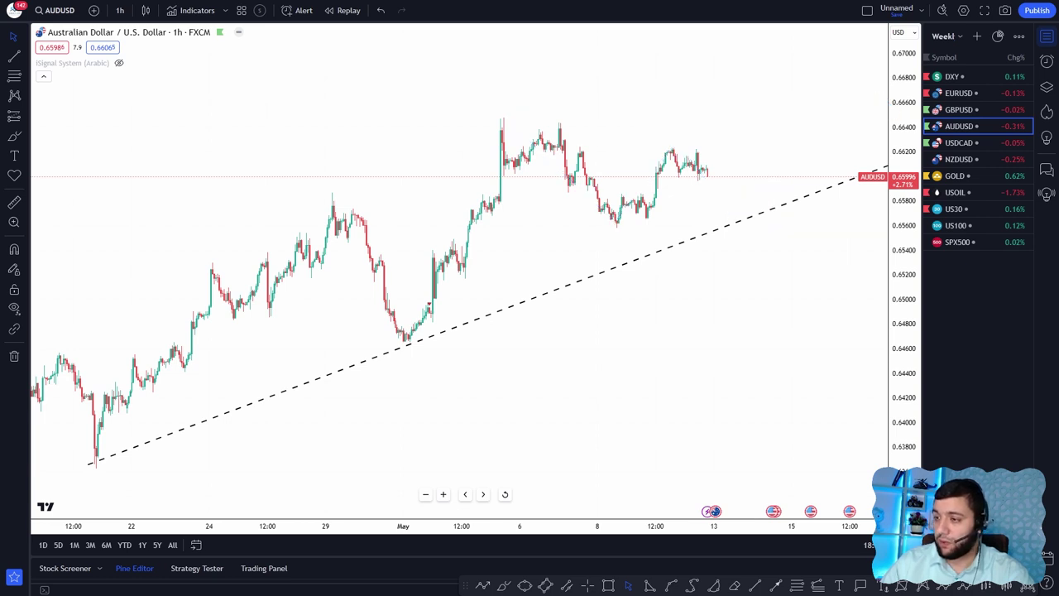
# Switch to USDCAD, draw arrows projecting a rise to about 1.37000 followed by a drop below 1.36200, and clear them.
pyautogui.click(956, 142)
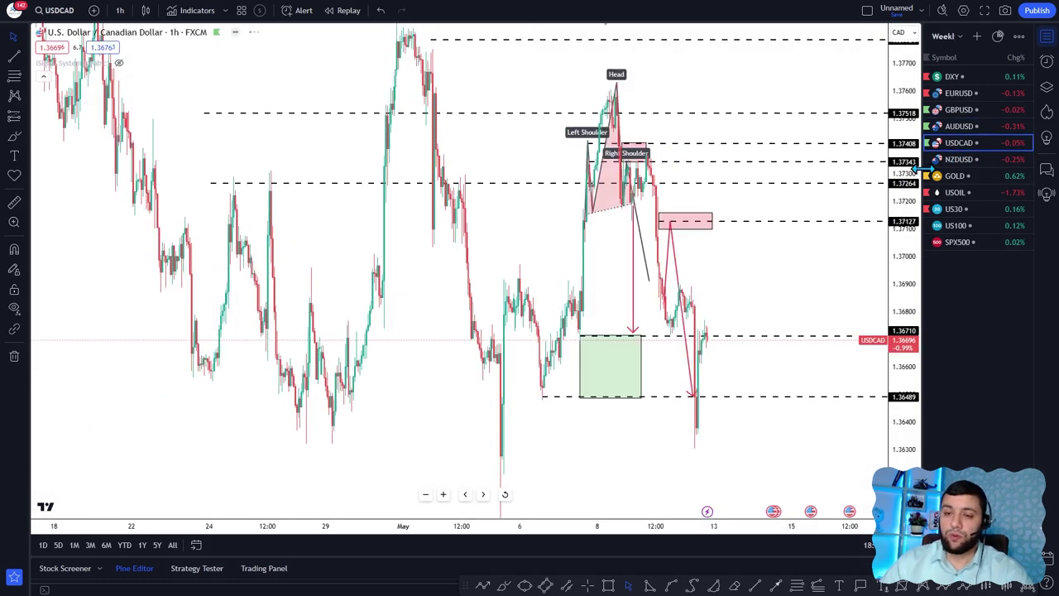
pyautogui.scroll(2, 695, 204)
pyautogui.scroll(5, 538, 171)
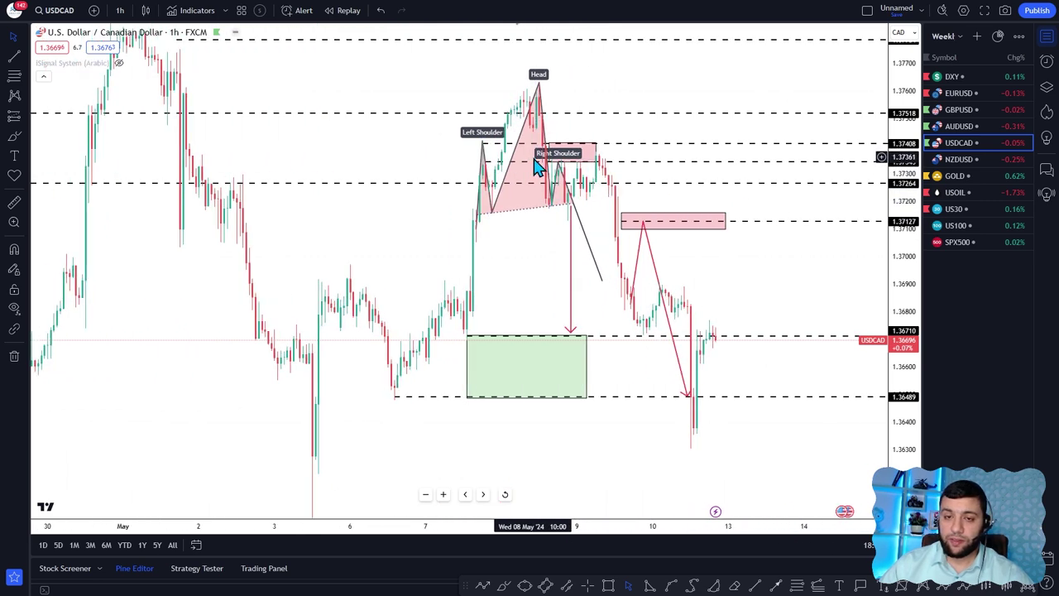
pyautogui.moveTo(478, 258); pyautogui.dragTo(394, 235)
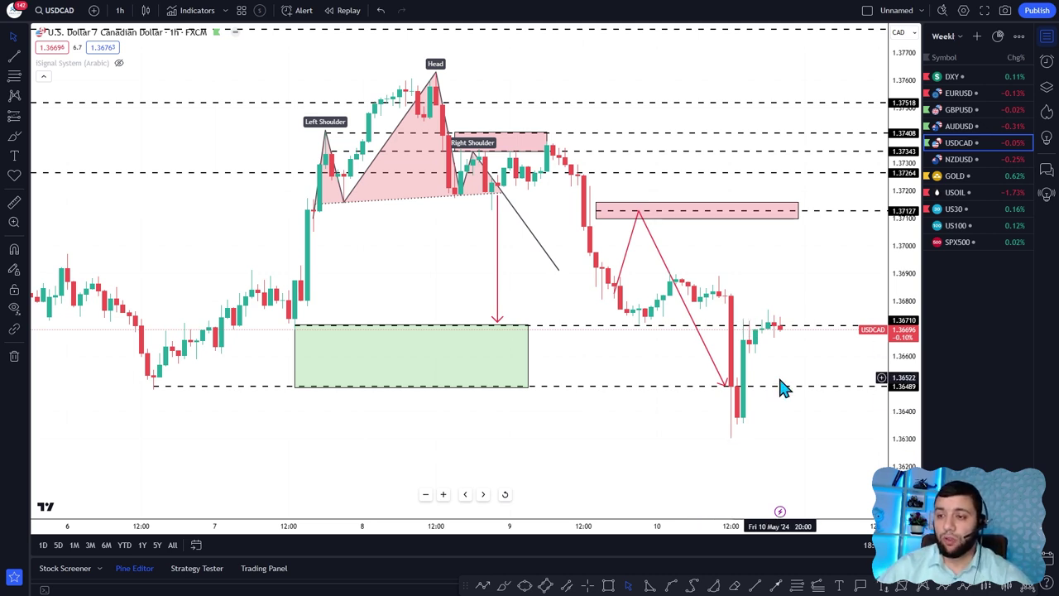
pyautogui.moveTo(754, 415); pyautogui.dragTo(727, 409)
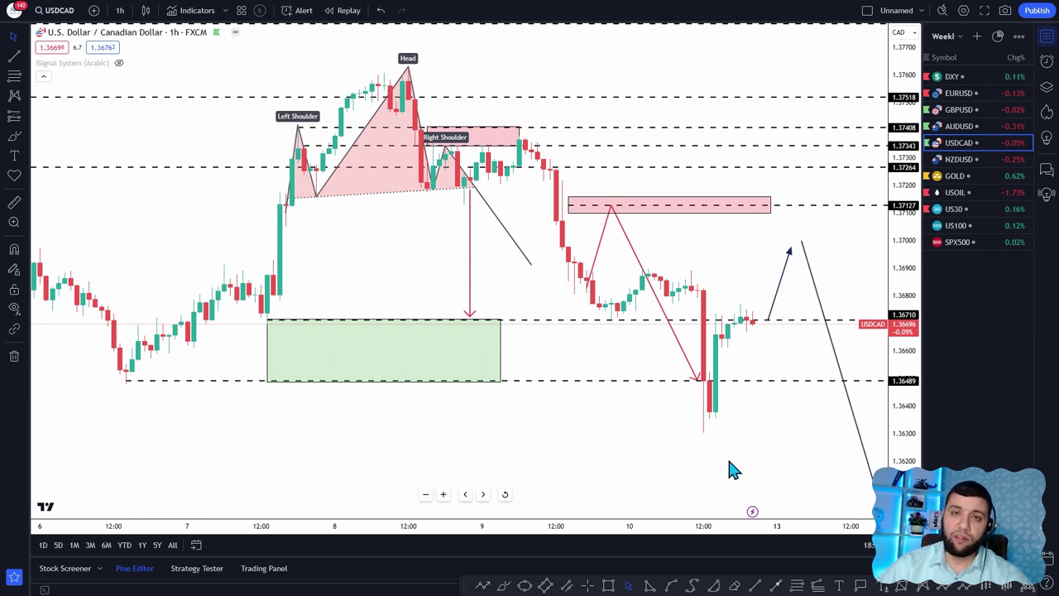
pyautogui.press('Escape')
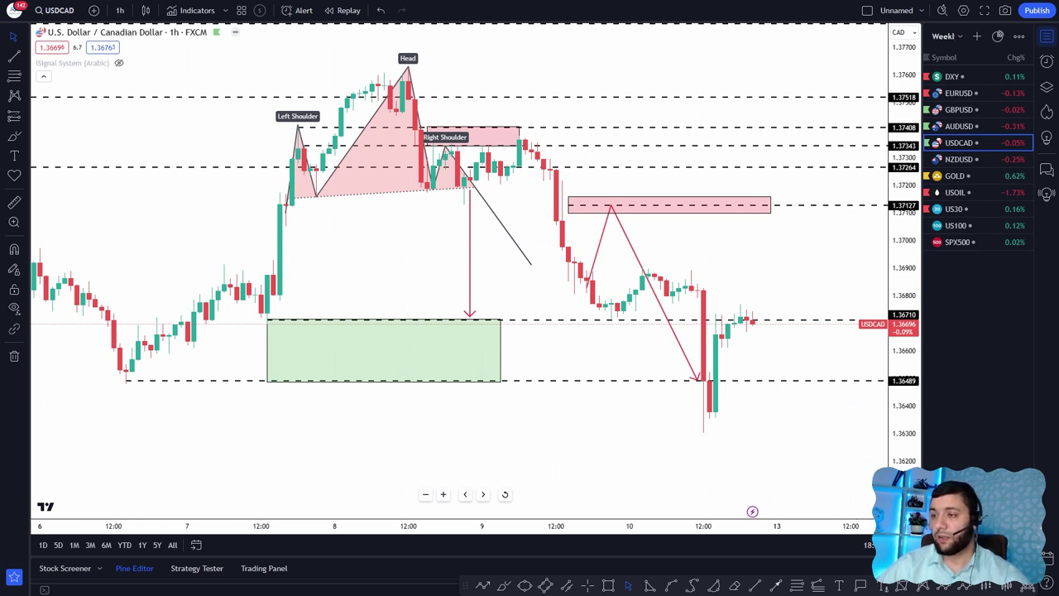
# Switch the chart to NZDUSD and fit the falling dashed trendline, recent price history and projected path in view.
pyautogui.click(959, 159)
pyautogui.moveTo(899, 191); pyautogui.dragTo(888, 377)
pyautogui.scroll(-5, 710, 286)
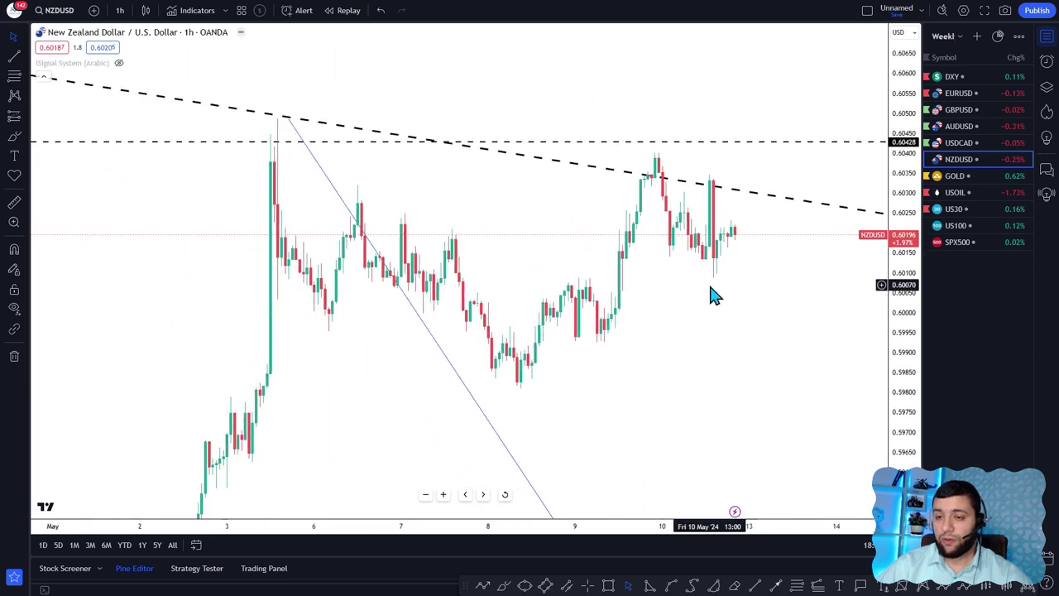
pyautogui.scroll(-2, 714, 295)
pyautogui.moveTo(902, 174); pyautogui.dragTo(887, 339)
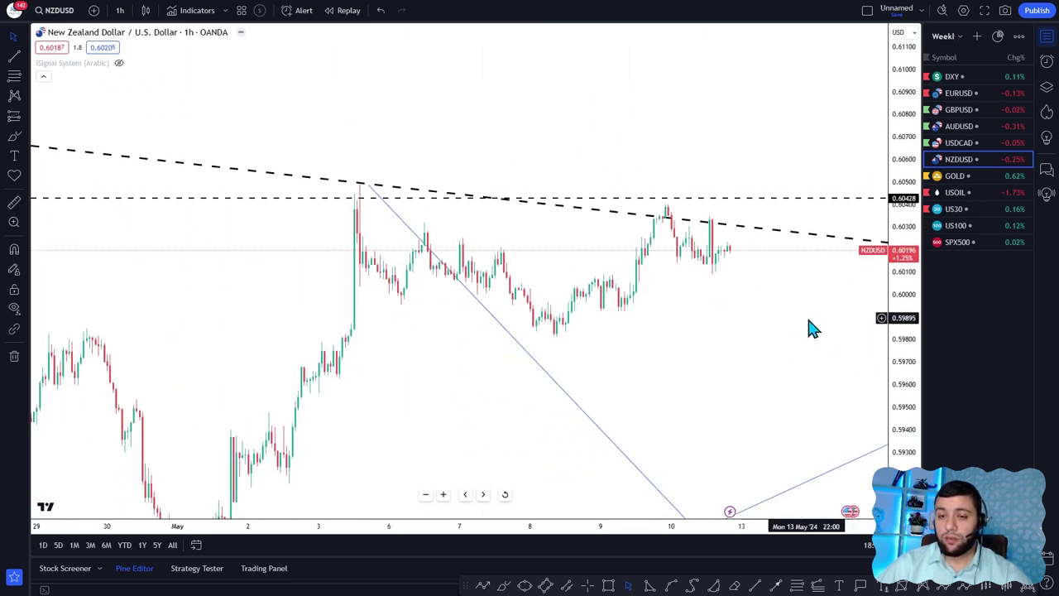
pyautogui.scroll(-2, 745, 335)
pyautogui.moveTo(641, 343); pyautogui.dragTo(603, 315)
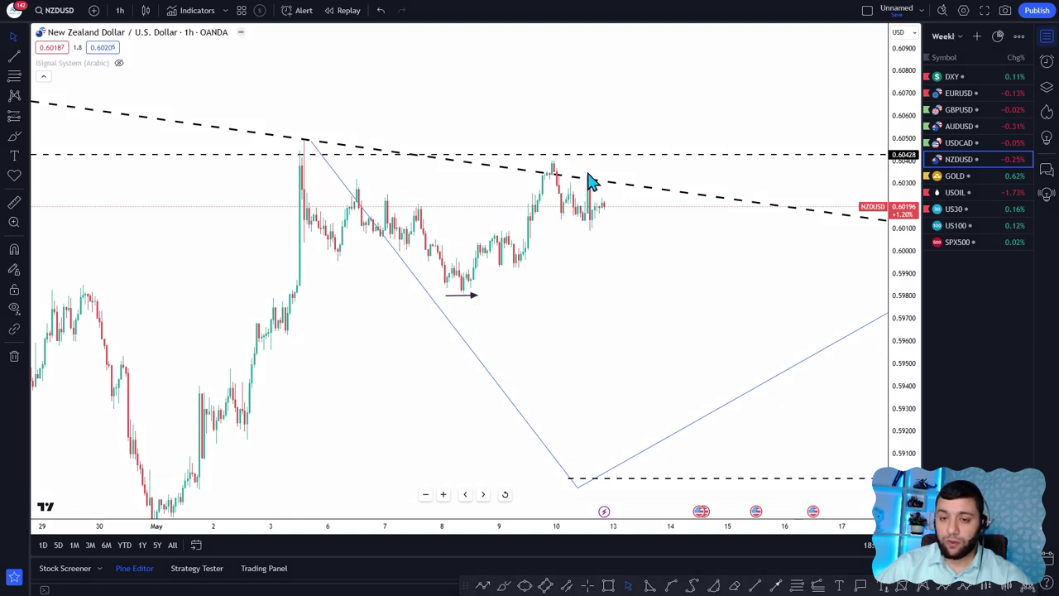
# Draw arrows projecting an NZDUSD dip to about 0.59700 and a rise through the trendline to about 0.60750, and clear them.
pyautogui.moveTo(588, 172)
pyautogui.mouseDown()
pyautogui.moveTo(680, 320)
pyautogui.moveTo(742, 161)
pyautogui.moveTo(801, 81)
pyautogui.mouseUp()
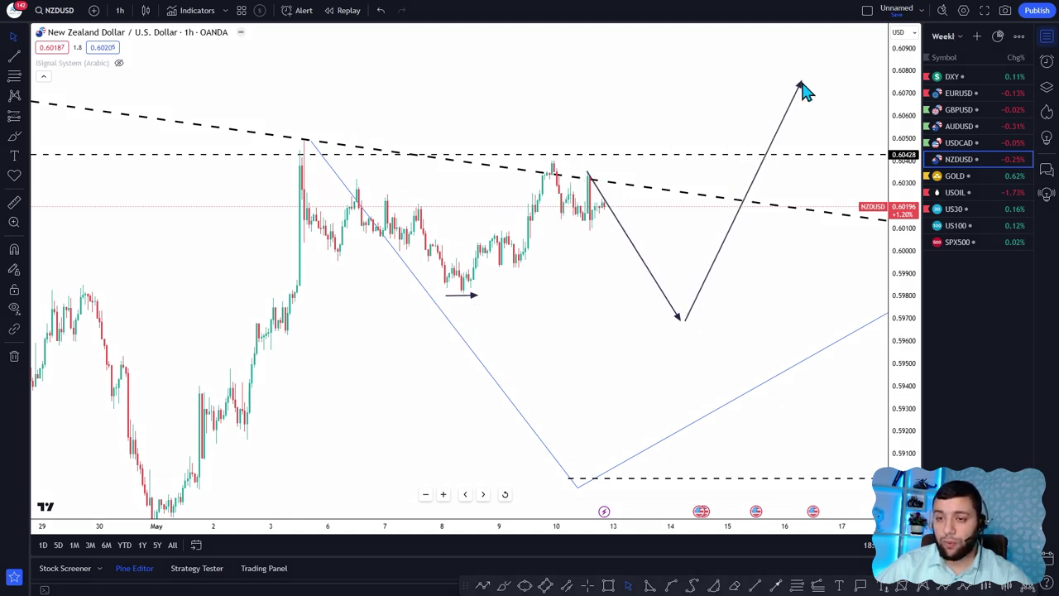
pyautogui.doubleClick(801, 84)
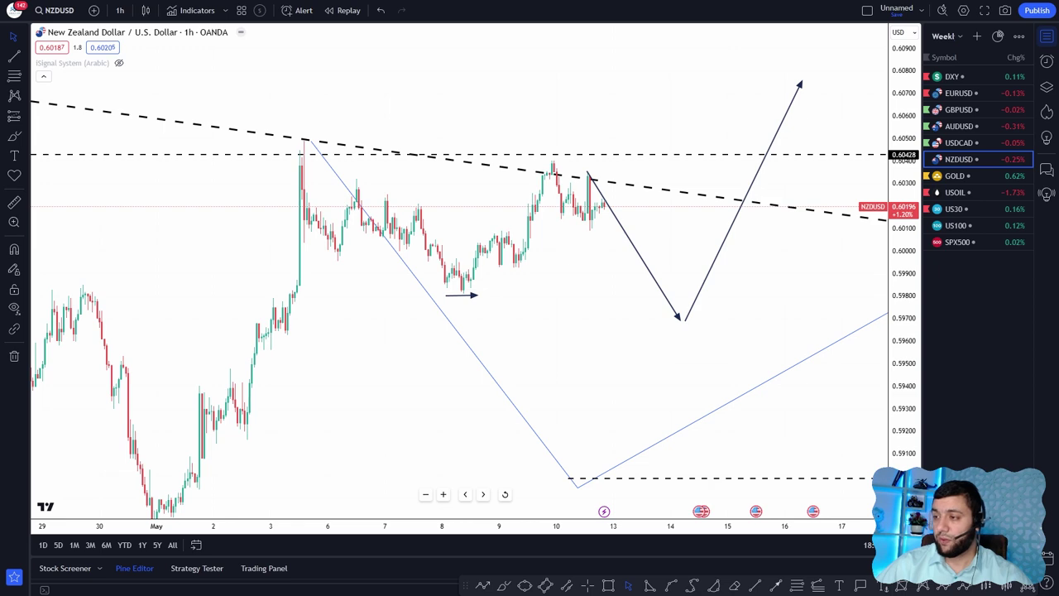
pyautogui.press('Escape')
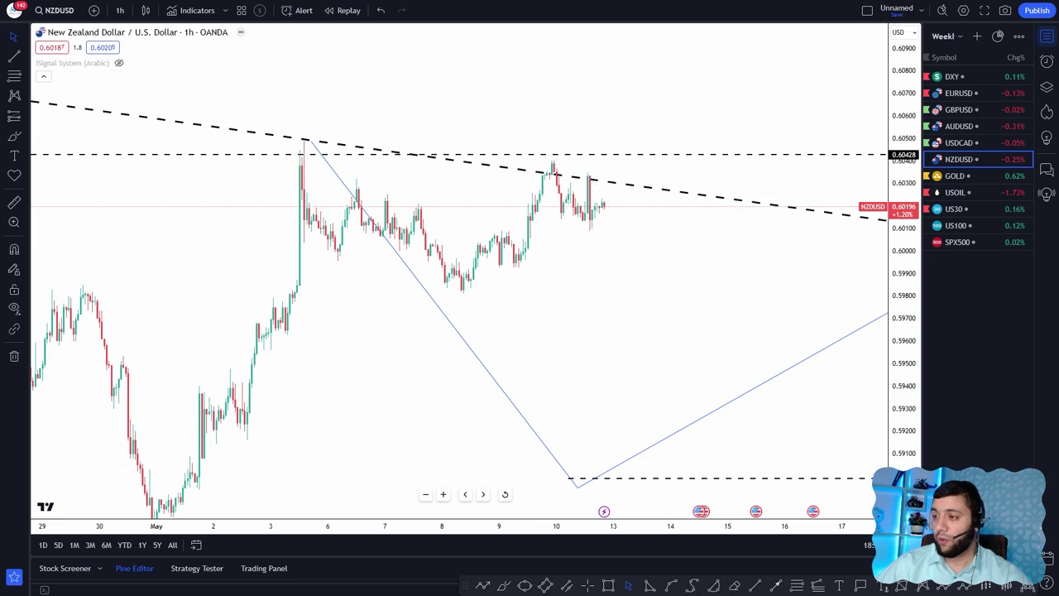
# Switch the chart to GOLD and fit the falling channel, its patterns and the yellow zone at 2432.52 in view.
pyautogui.click(967, 180)
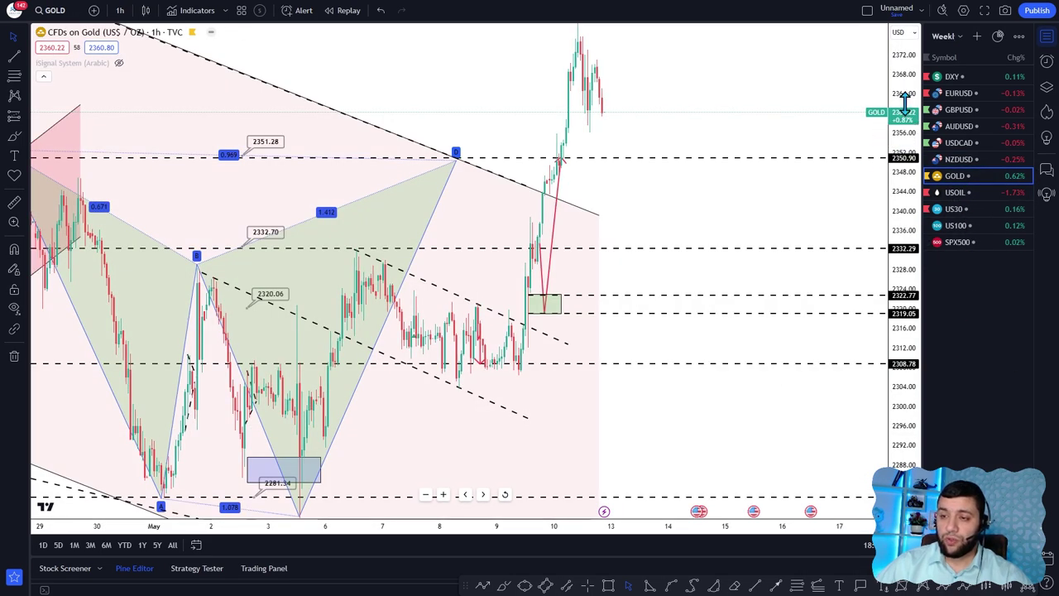
pyautogui.scroll(-5, 736, 240)
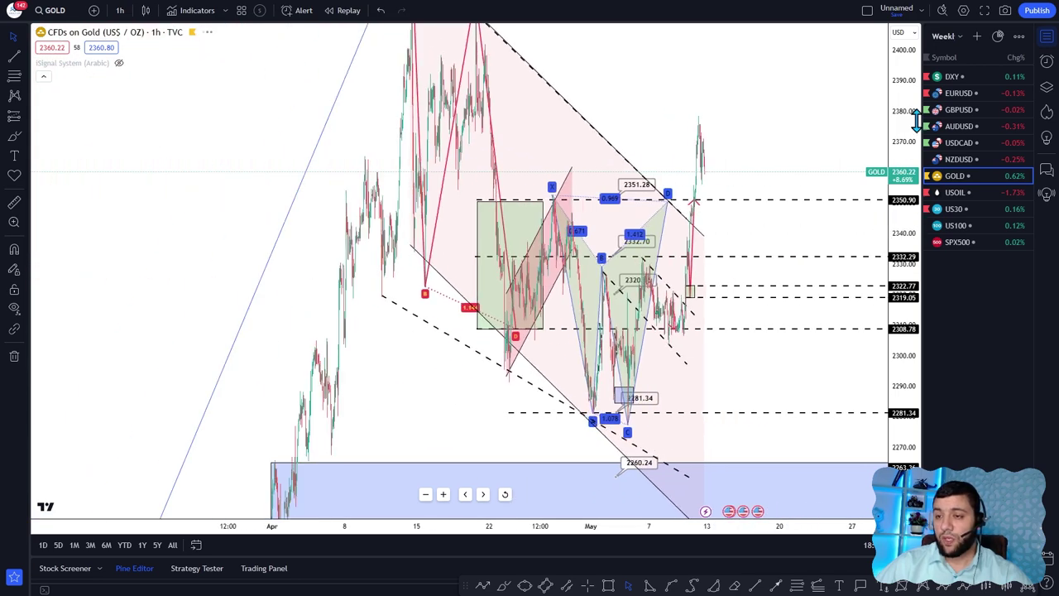
pyautogui.moveTo(908, 95); pyautogui.dragTo(916, 408)
pyautogui.scroll(3, 619, 236)
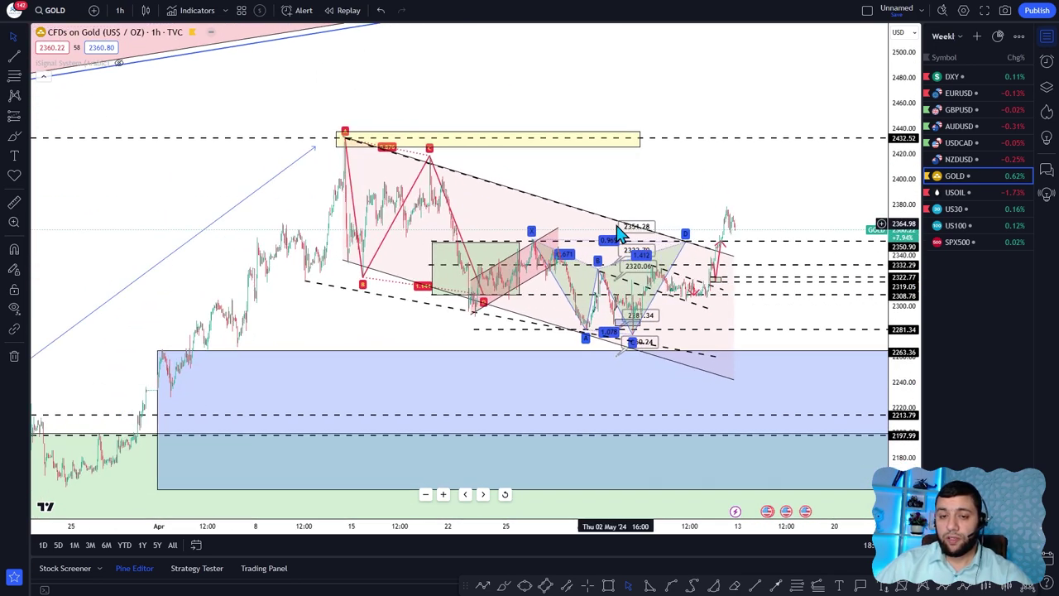
pyautogui.scroll(4, 654, 184)
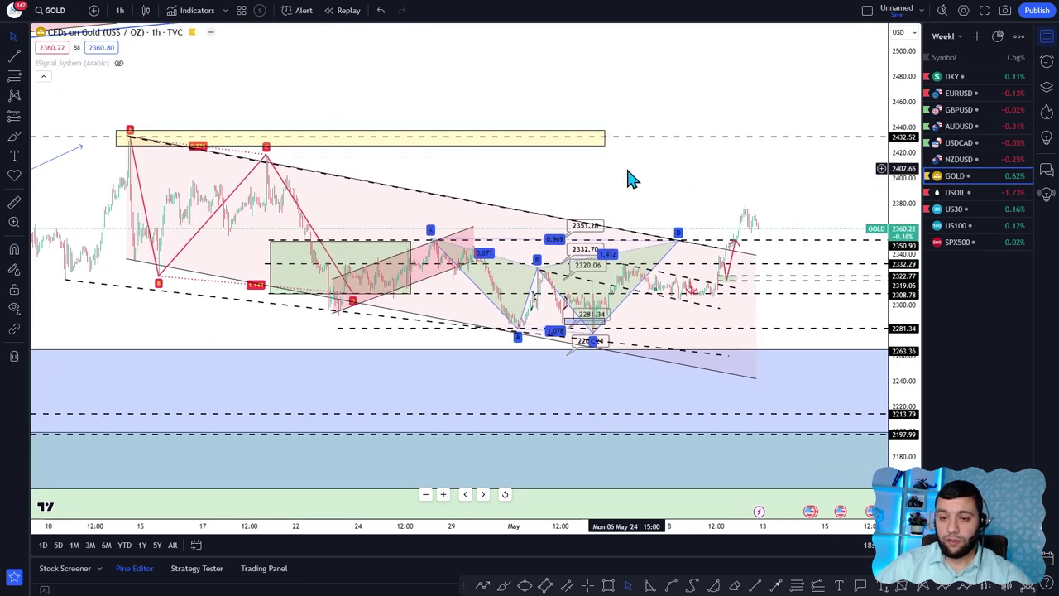
pyautogui.scroll(1, 625, 170)
pyautogui.moveTo(649, 182); pyautogui.dragTo(736, 198)
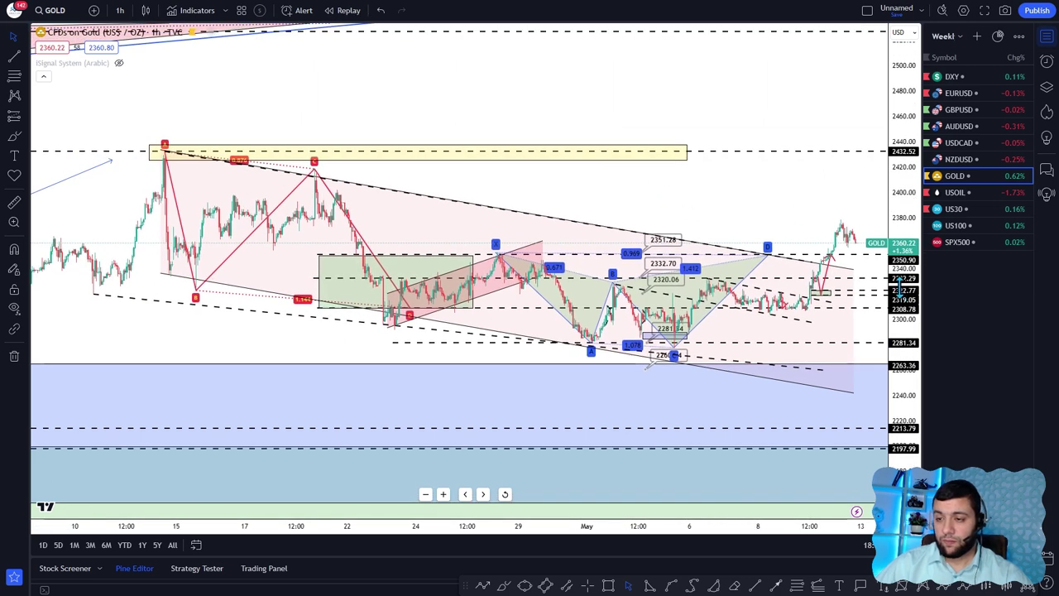
pyautogui.moveTo(900, 287); pyautogui.dragTo(889, 183)
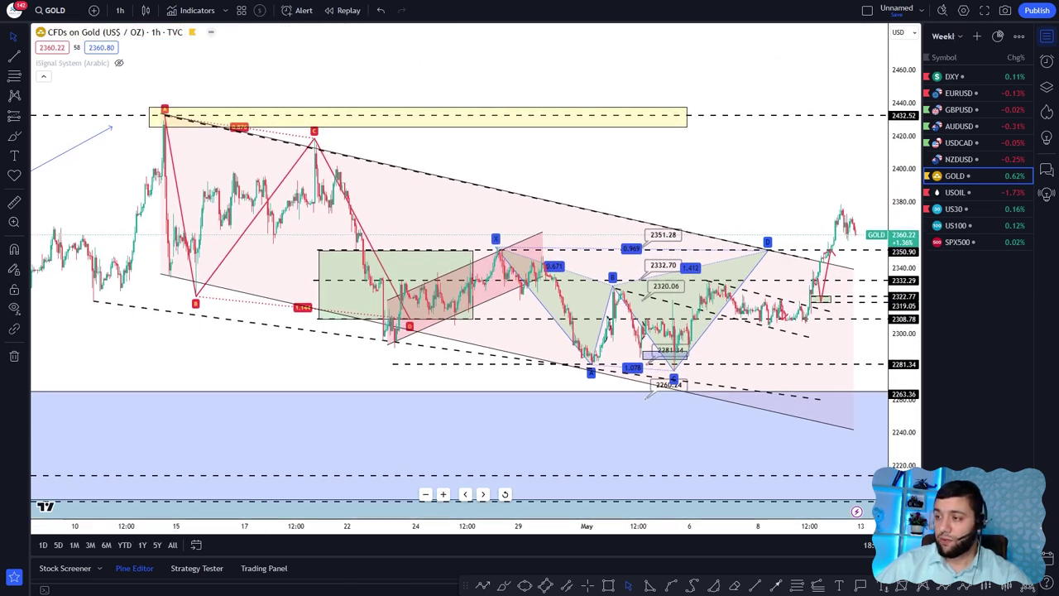
# Trace GOLD's rally, channel swings and breakout with arrows, project a dip to 2332.29 and a rise to 2432.52, and clear them.
pyautogui.moveTo(60, 450); pyautogui.dragTo(160, 95)
pyautogui.moveTo(201, 299)
pyautogui.mouseDown()
pyautogui.moveTo(200, 262)
pyautogui.moveTo(292, 152)
pyautogui.mouseUp()
pyautogui.moveTo(296, 151)
pyautogui.mouseDown()
pyautogui.moveTo(394, 329)
pyautogui.moveTo(520, 248)
pyautogui.moveTo(554, 364)
pyautogui.moveTo(610, 273)
pyautogui.moveTo(687, 389)
pyautogui.moveTo(836, 208)
pyautogui.moveTo(867, 273)
pyautogui.mouseUp()
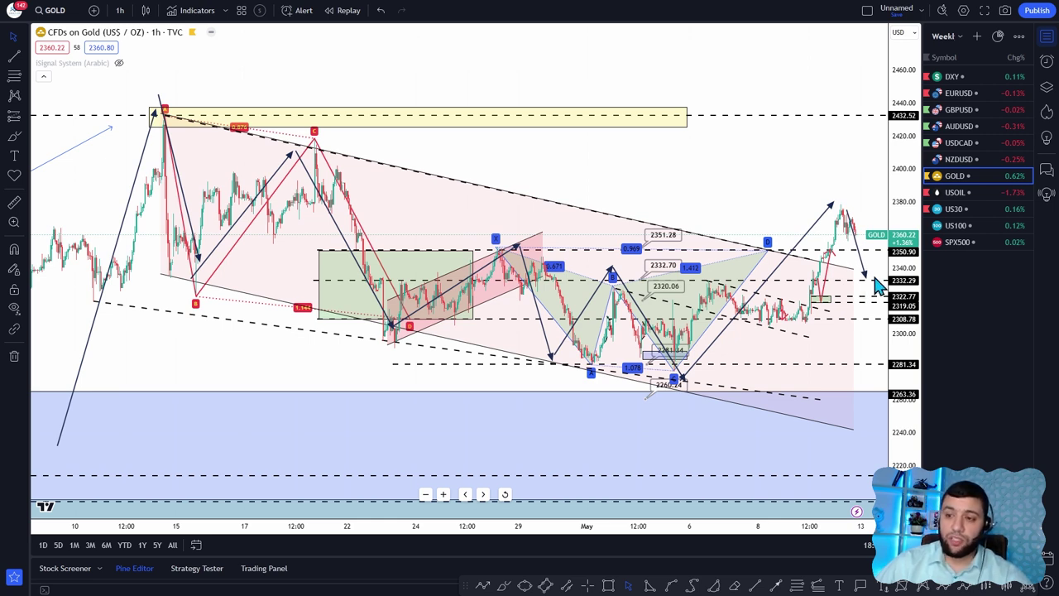
pyautogui.moveTo(874, 277); pyautogui.dragTo(882, 116)
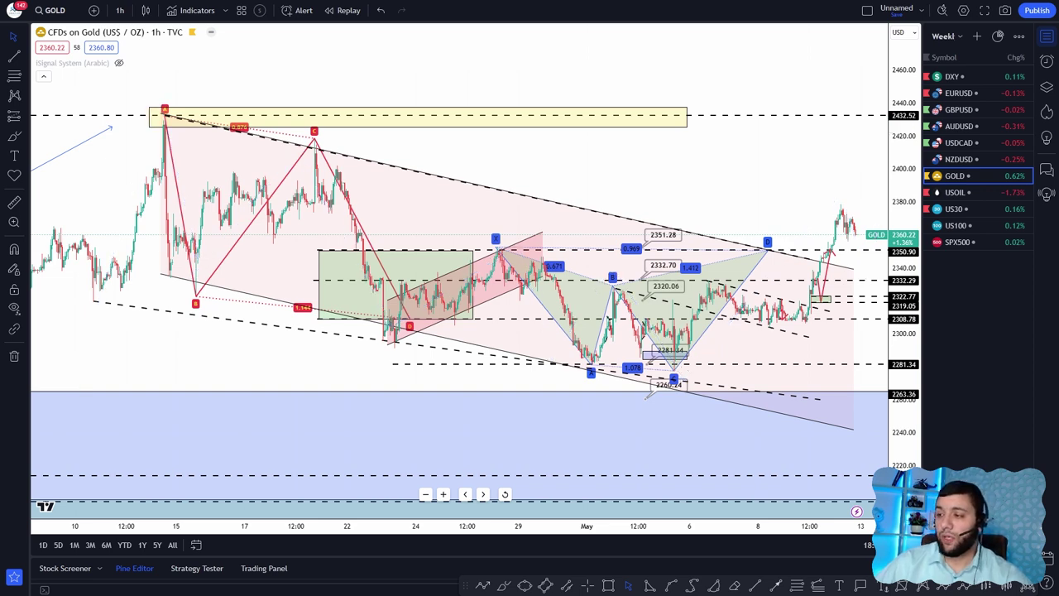
# Enlarge GOLD's recent price action, draw arrows projecting a dip to 2332.29 and a rise toward the 2432.52 level, and clear them.
pyautogui.moveTo(671, 209); pyautogui.dragTo(603, 223)
pyautogui.scroll(4, 603, 222)
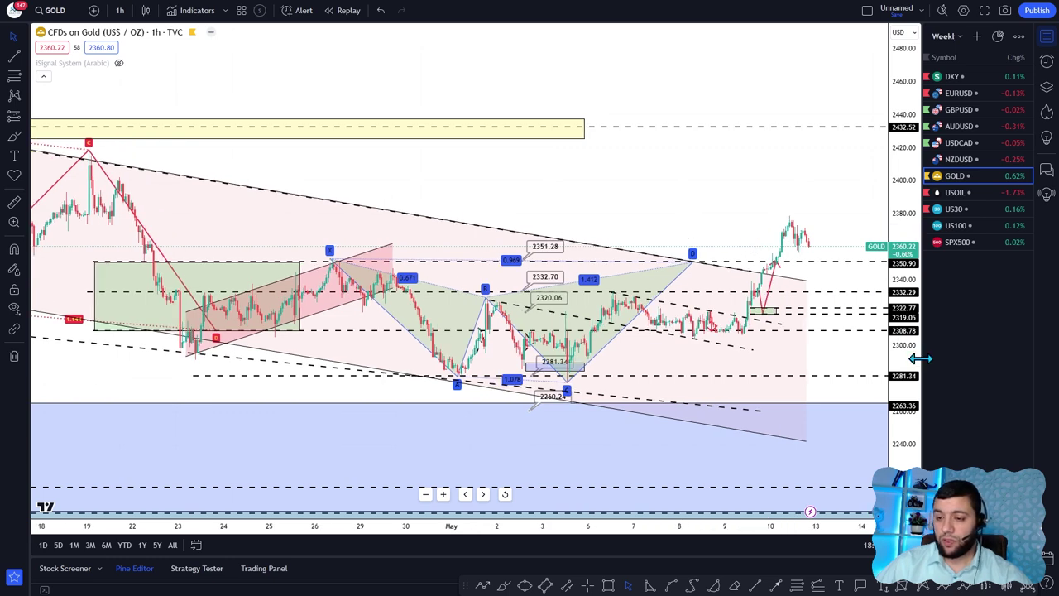
pyautogui.moveTo(903, 348); pyautogui.dragTo(902, 249)
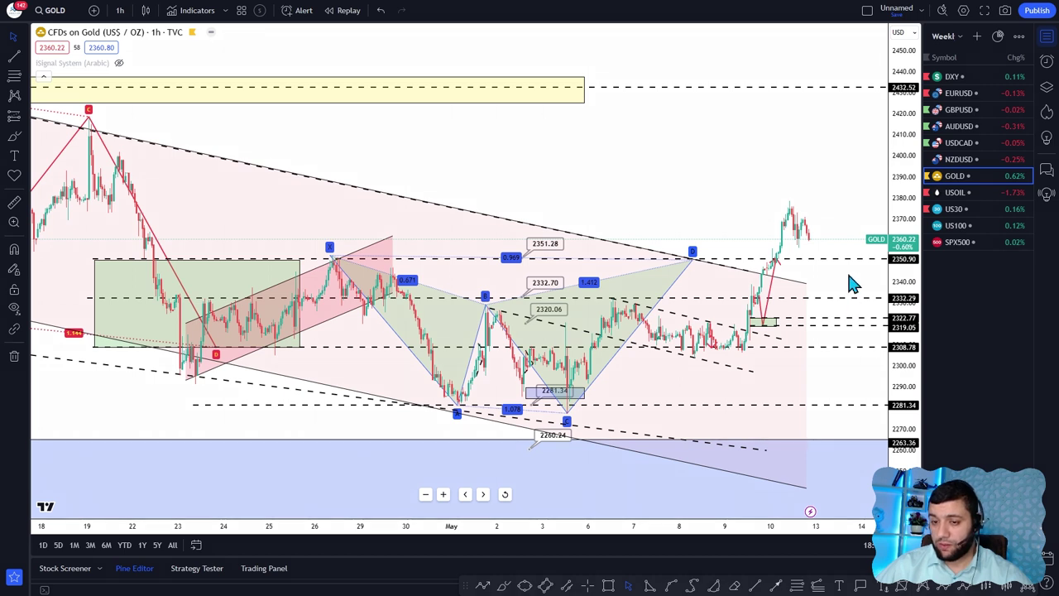
pyautogui.moveTo(813, 212); pyautogui.dragTo(827, 306)
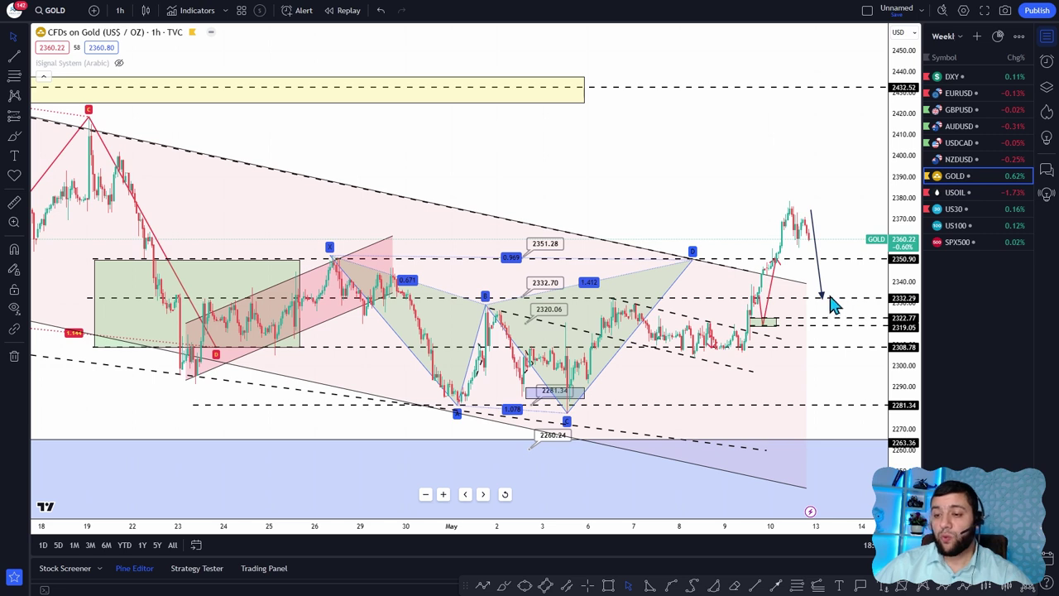
pyautogui.moveTo(830, 294)
pyautogui.mouseDown()
pyautogui.moveTo(851, 237)
pyautogui.moveTo(861, 98)
pyautogui.mouseUp()
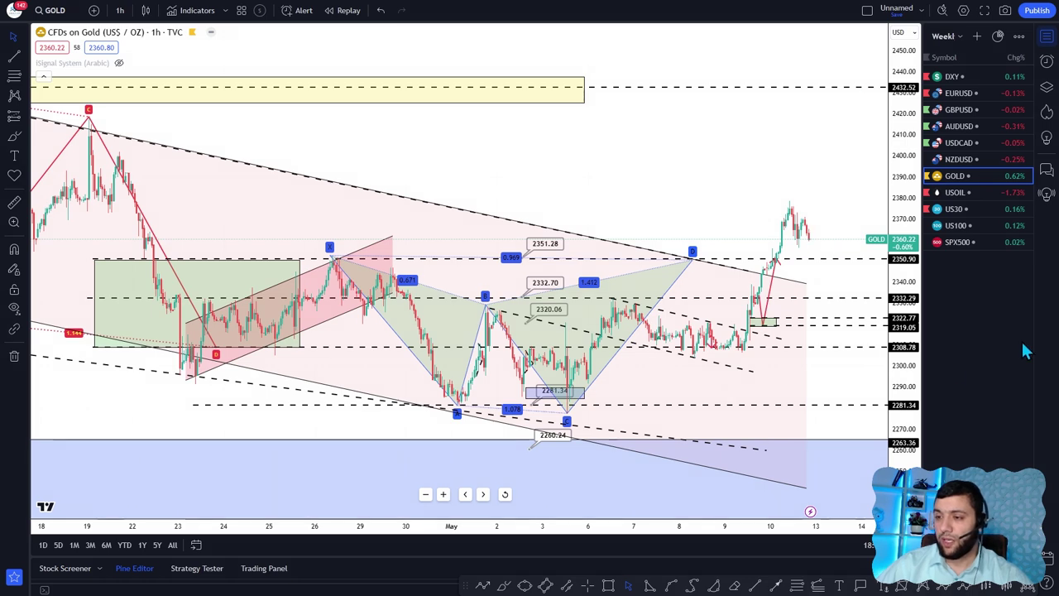
# Switch the chart to USOIL and fit its harmonic patterns, rising channel and the 87.52 and 75.48 levels in view.
pyautogui.click(955, 192)
pyautogui.moveTo(898, 108); pyautogui.dragTo(899, 283)
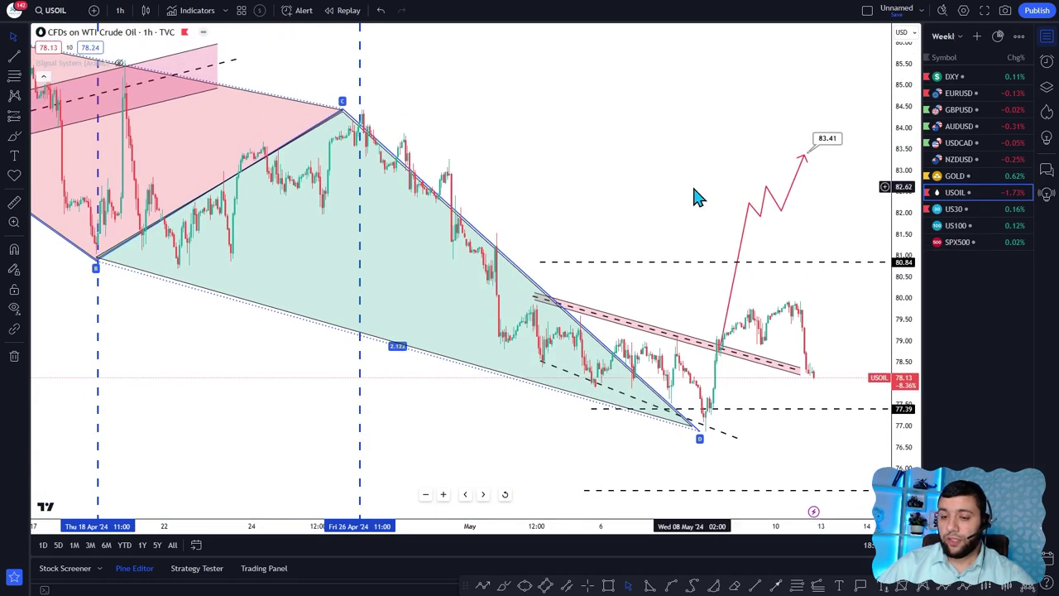
pyautogui.scroll(-6, 689, 180)
pyautogui.scroll(-4, 680, 181)
pyautogui.moveTo(719, 98); pyautogui.dragTo(805, 134)
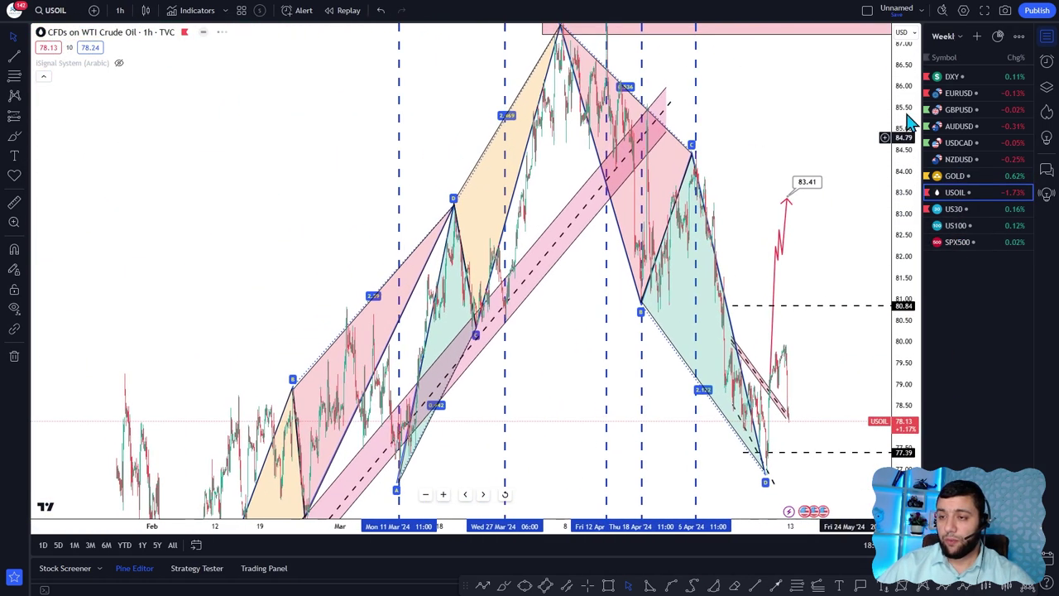
pyautogui.moveTo(903, 74); pyautogui.dragTo(894, 355)
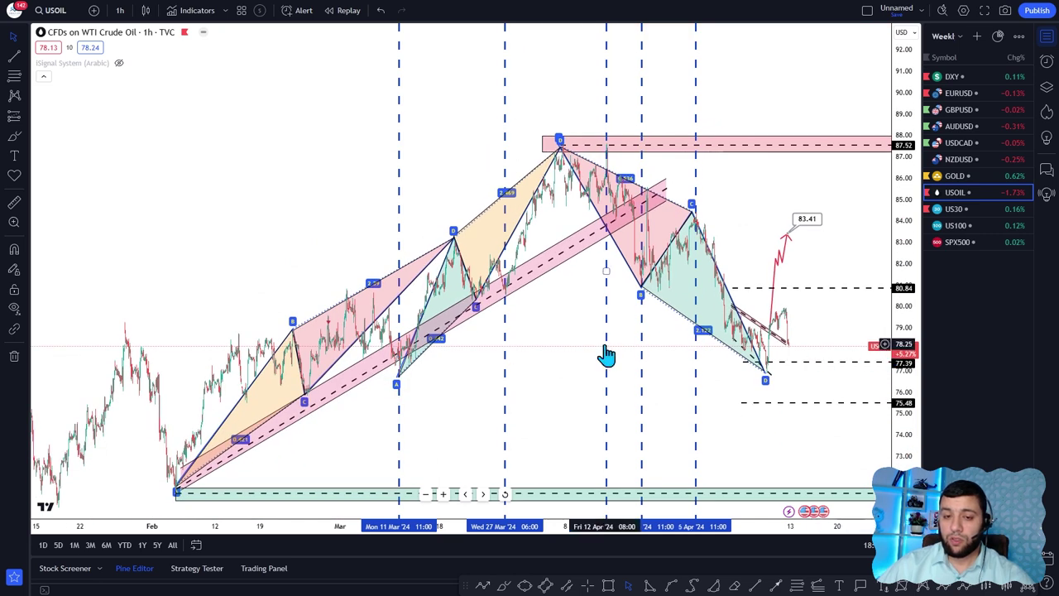
pyautogui.moveTo(605, 355); pyautogui.dragTo(549, 367)
pyautogui.scroll(2, 534, 333)
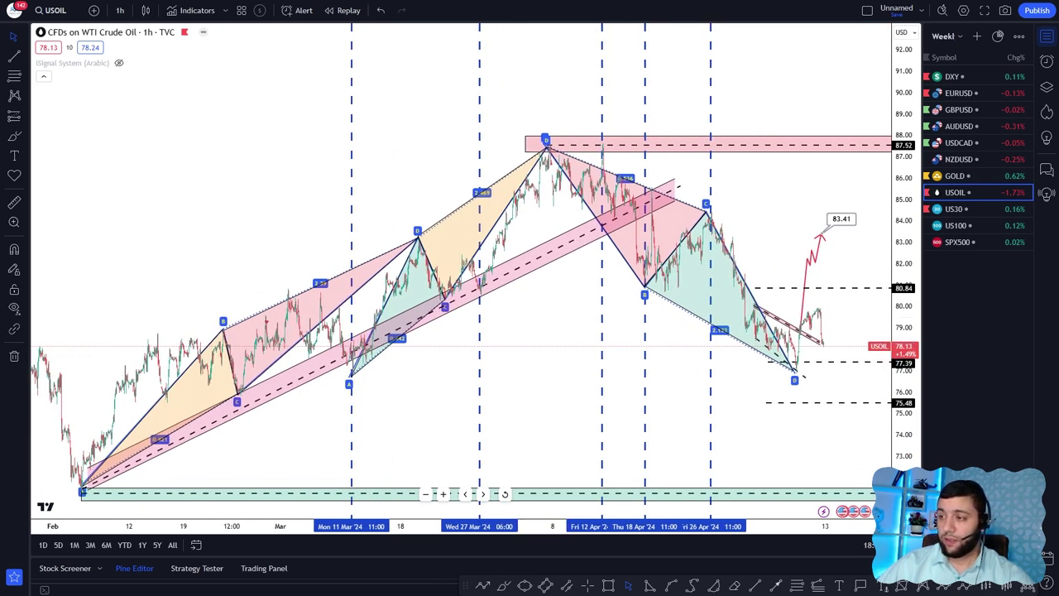
# Trace USOIL's channel swings up to the 87.52 zone and its fall to the final D point with arrows, and clear them.
pyautogui.click(79, 483)
pyautogui.click(215, 328)
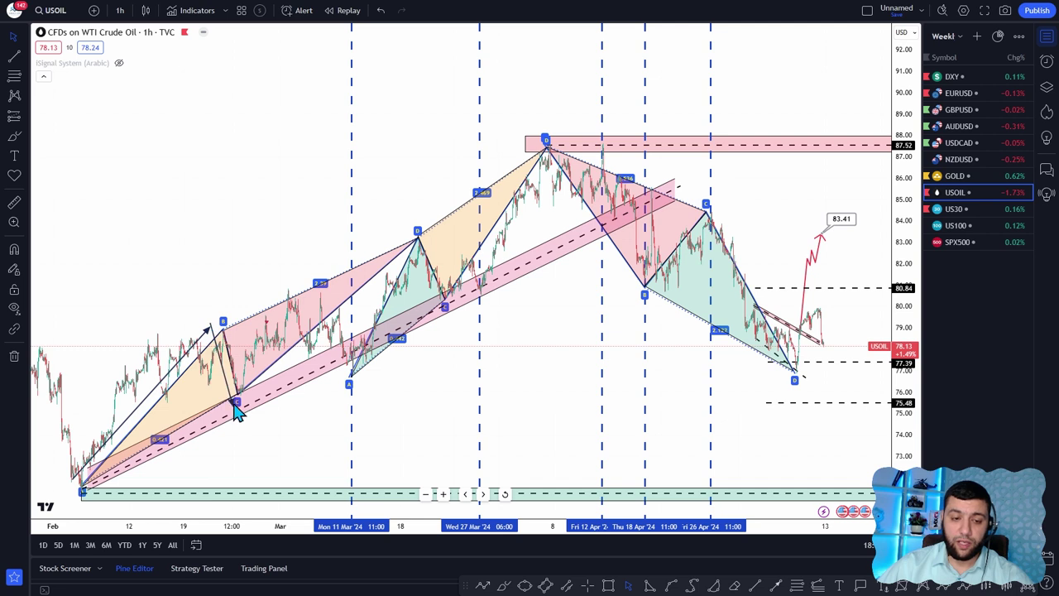
pyautogui.click(236, 401)
pyautogui.click(280, 291)
pyautogui.click(340, 369)
pyautogui.click(402, 234)
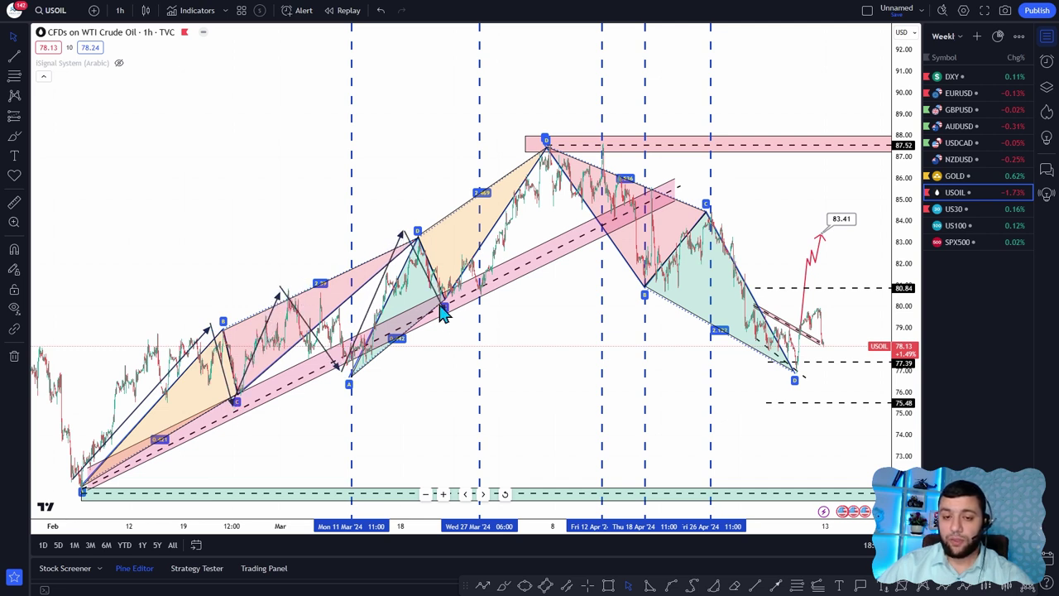
pyautogui.click(444, 306)
pyautogui.click(545, 149)
pyautogui.click(470, 58)
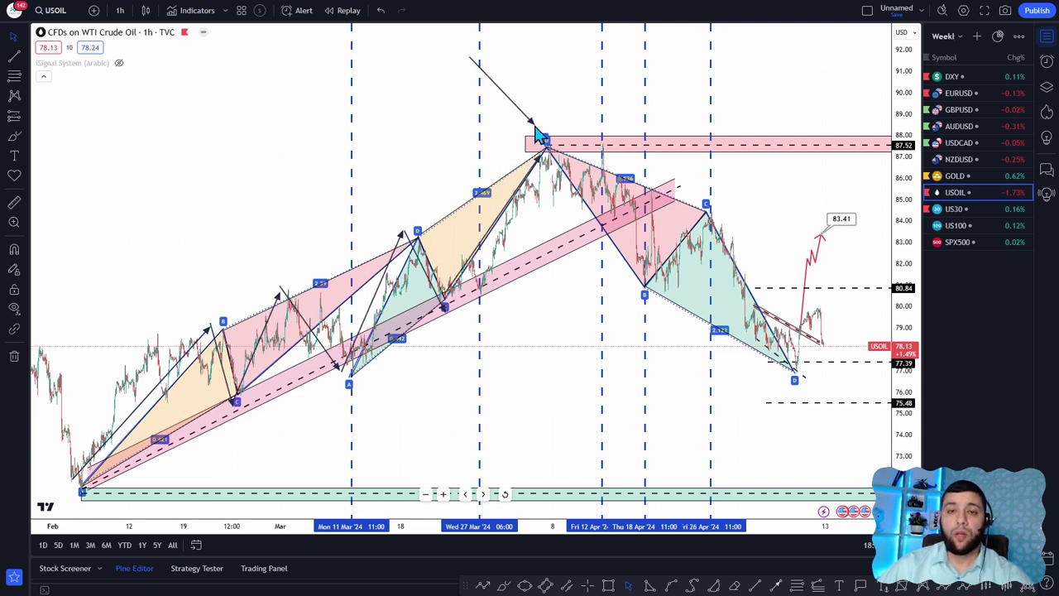
pyautogui.click(546, 145)
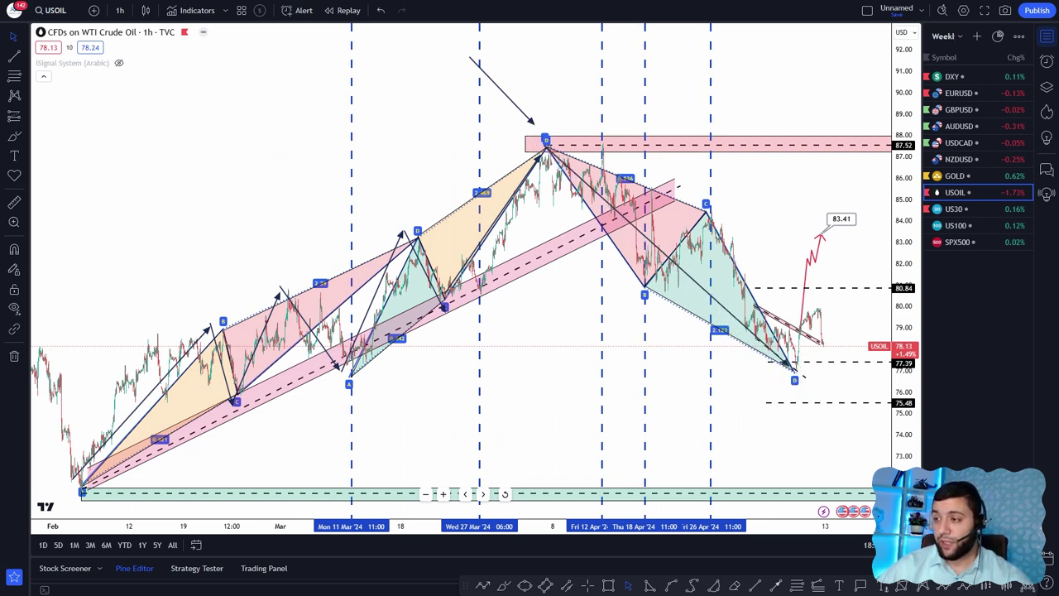
pyautogui.press('Escape')
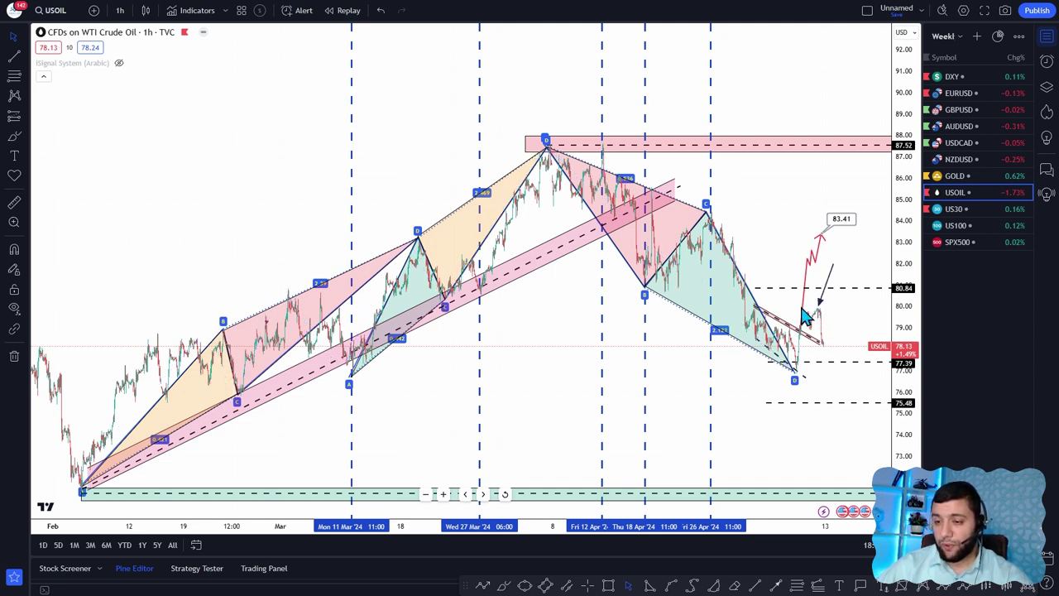
# Mark USOIL's recent high, draw arrows projecting a fall to the green support zone and a rebound from it, and clear them.
pyautogui.click(831, 342)
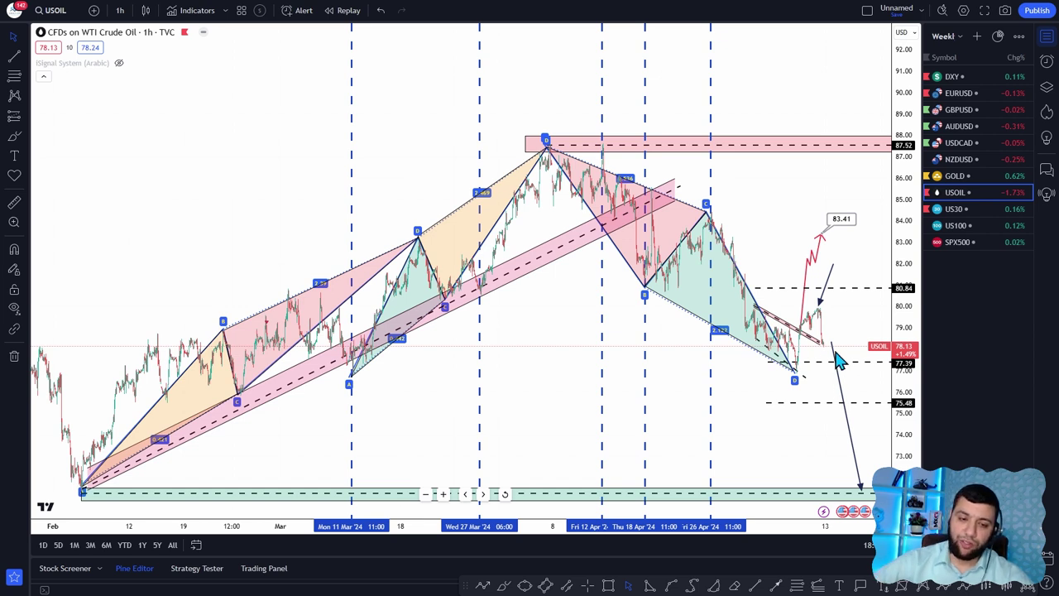
pyautogui.click(801, 489)
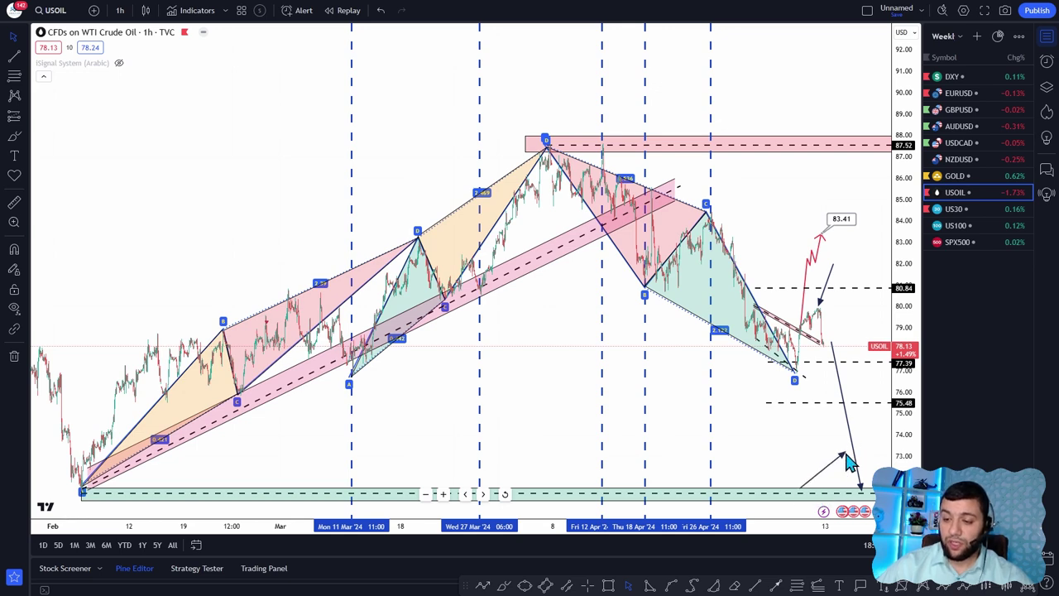
pyautogui.press('Escape')
# Enlarge USOIL's recent price action, sketch freehand a dip to 77.39 and a rise to 87.52, underline the lows, and clear the sketches.
pyautogui.scroll(5, 795, 378)
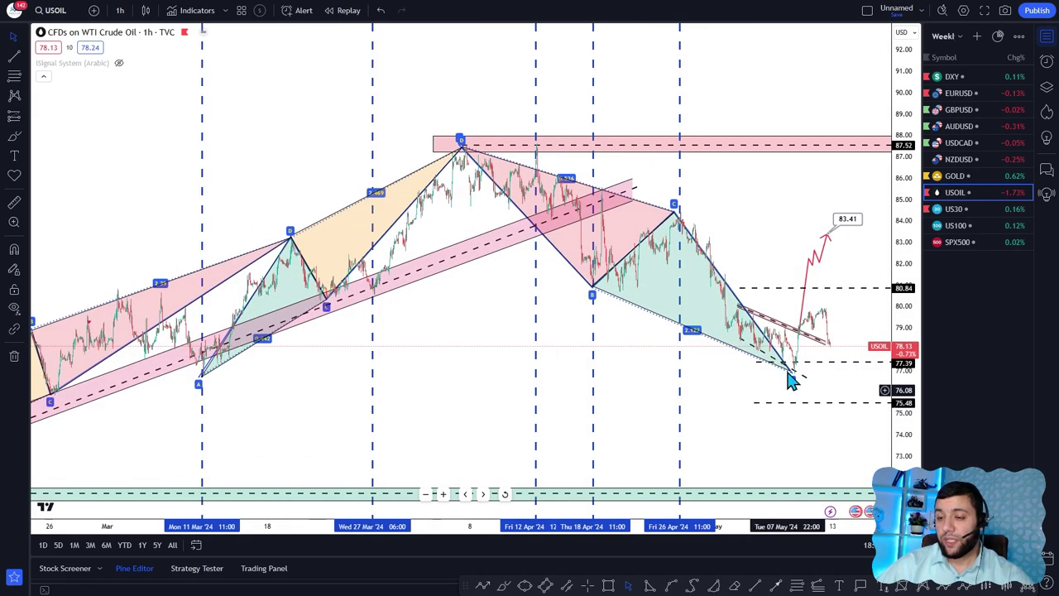
pyautogui.moveTo(753, 312); pyautogui.dragTo(706, 303)
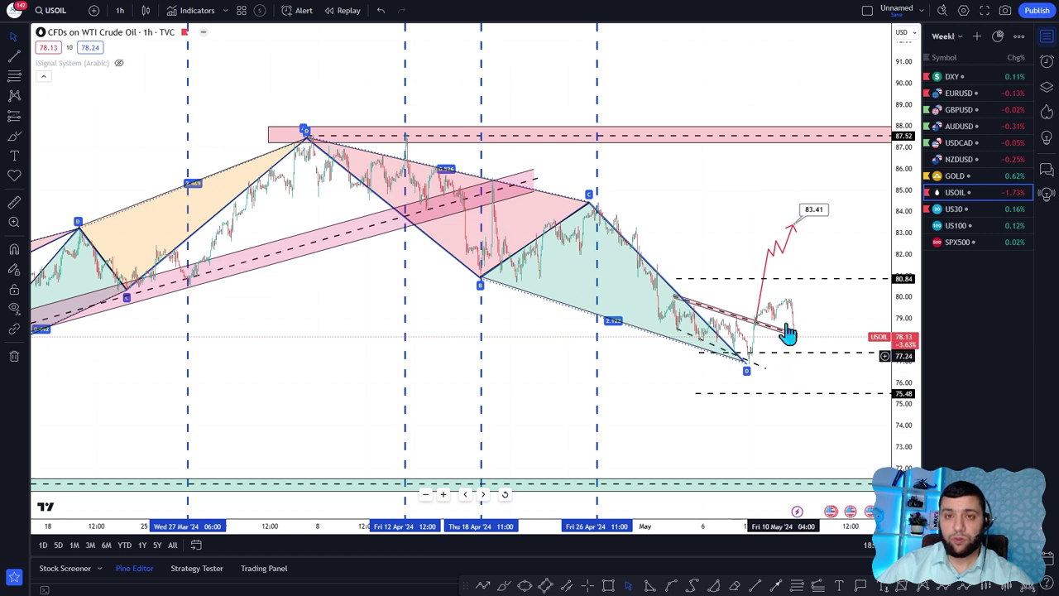
pyautogui.scroll(-2, 807, 348)
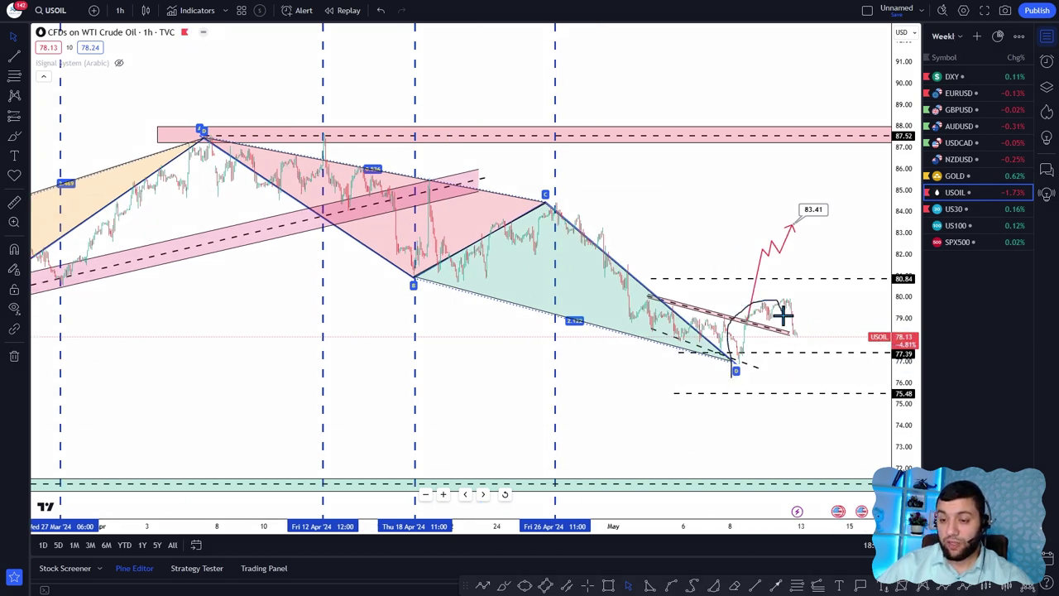
pyautogui.moveTo(845, 354)
pyautogui.mouseDown()
pyautogui.moveTo(855, 156)
pyautogui.moveTo(884, 168)
pyautogui.mouseUp()
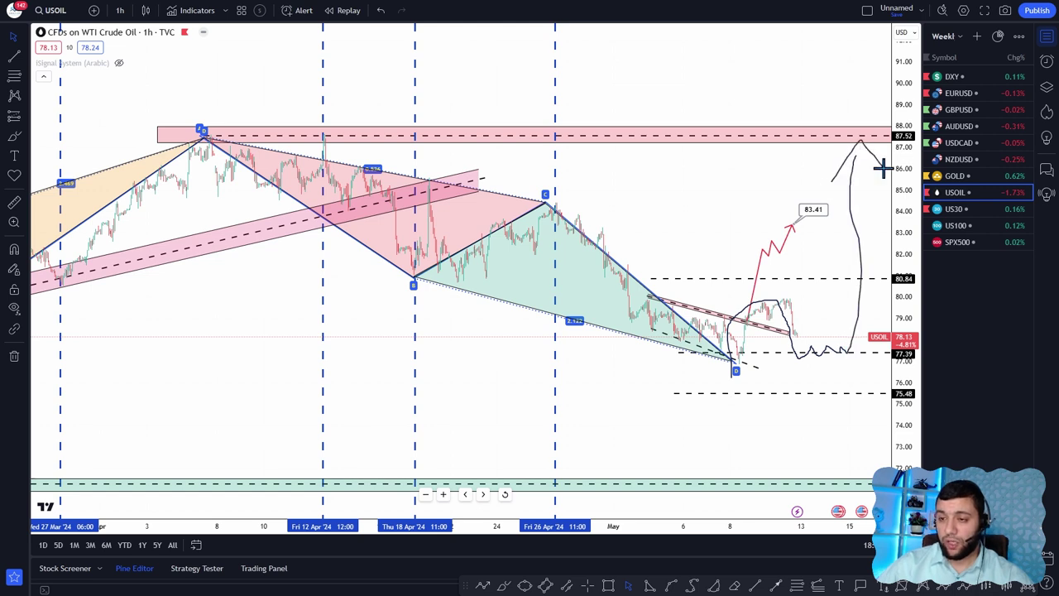
pyautogui.moveTo(749, 391); pyautogui.dragTo(828, 379)
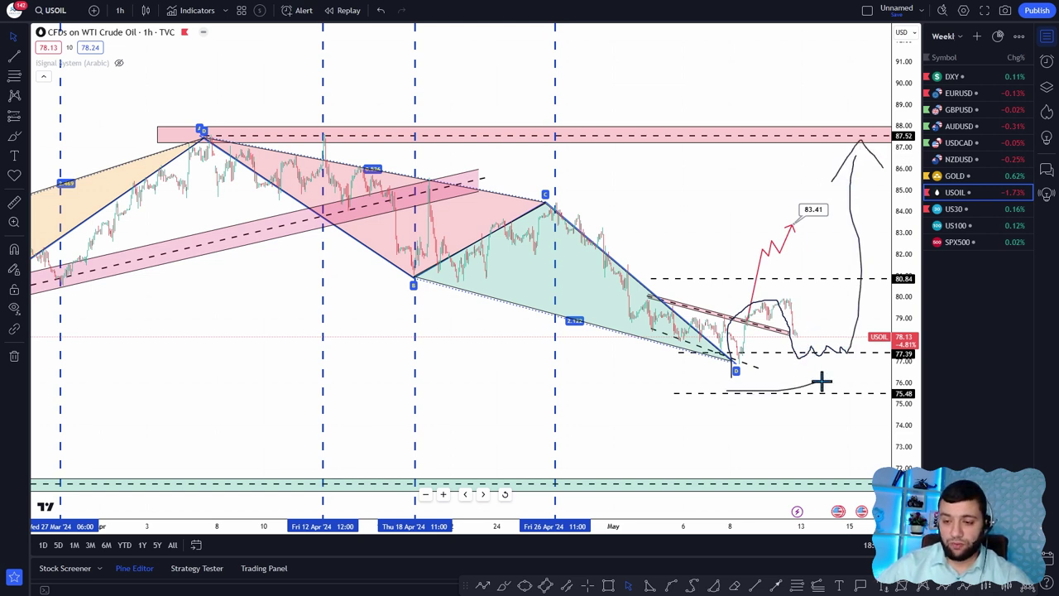
pyautogui.moveTo(700, 423); pyautogui.dragTo(811, 416)
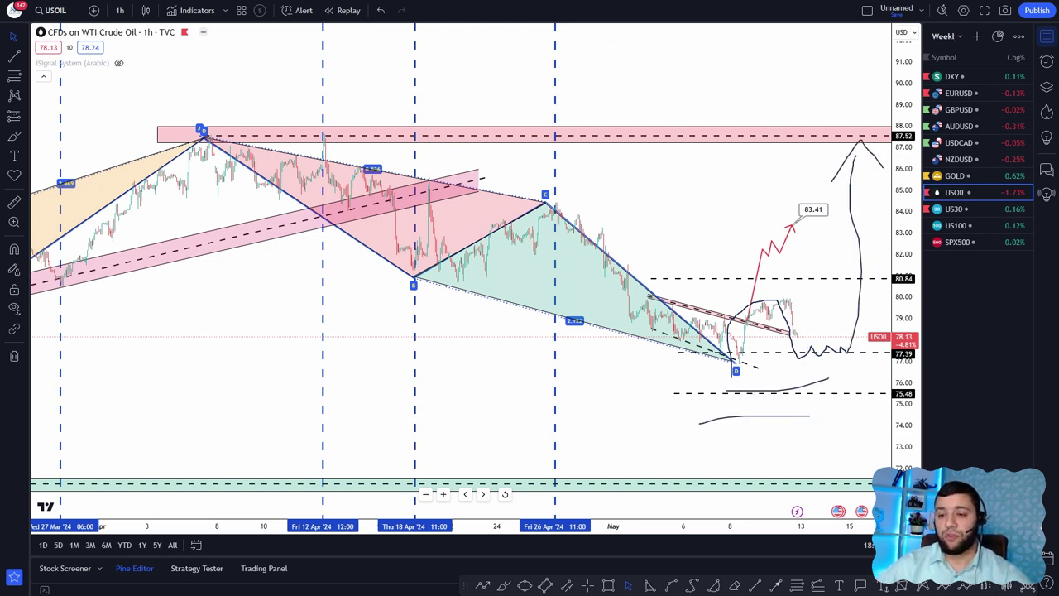
pyautogui.press('Escape')
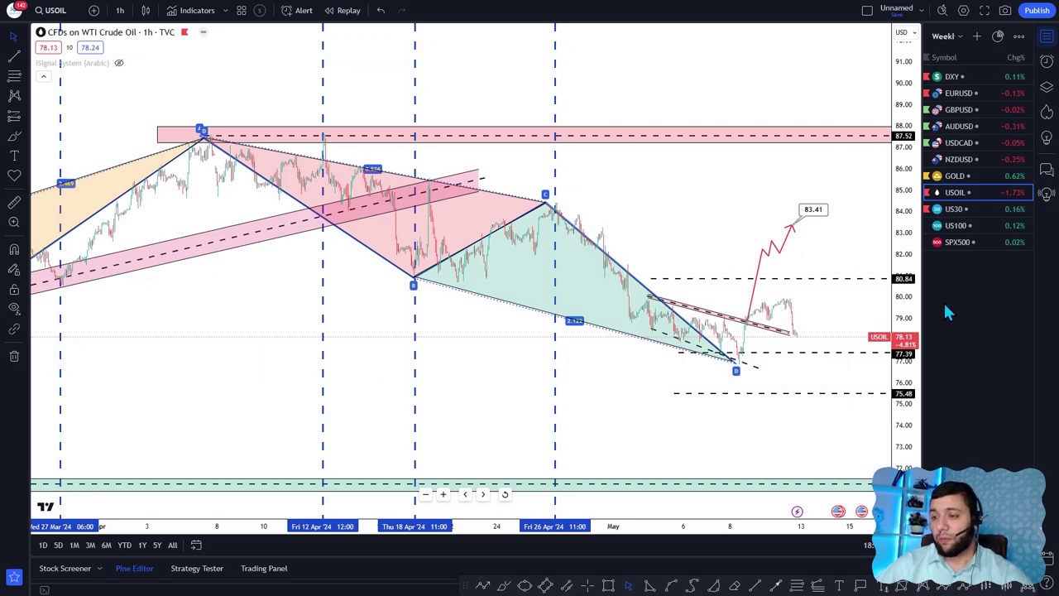
# Switch the chart to US30 and fit its harmonic pattern, yellow zones and the 39985.75 level in view.
pyautogui.click(952, 208)
pyautogui.moveTo(892, 302); pyautogui.dragTo(883, 335)
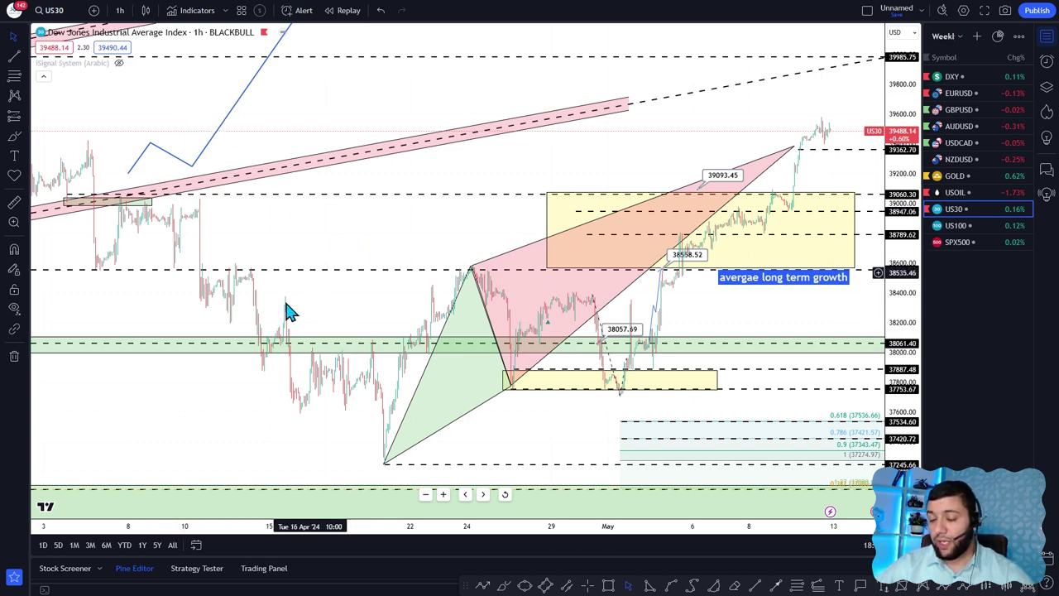
pyautogui.click(466, 285)
pyautogui.scroll(2, 465, 285)
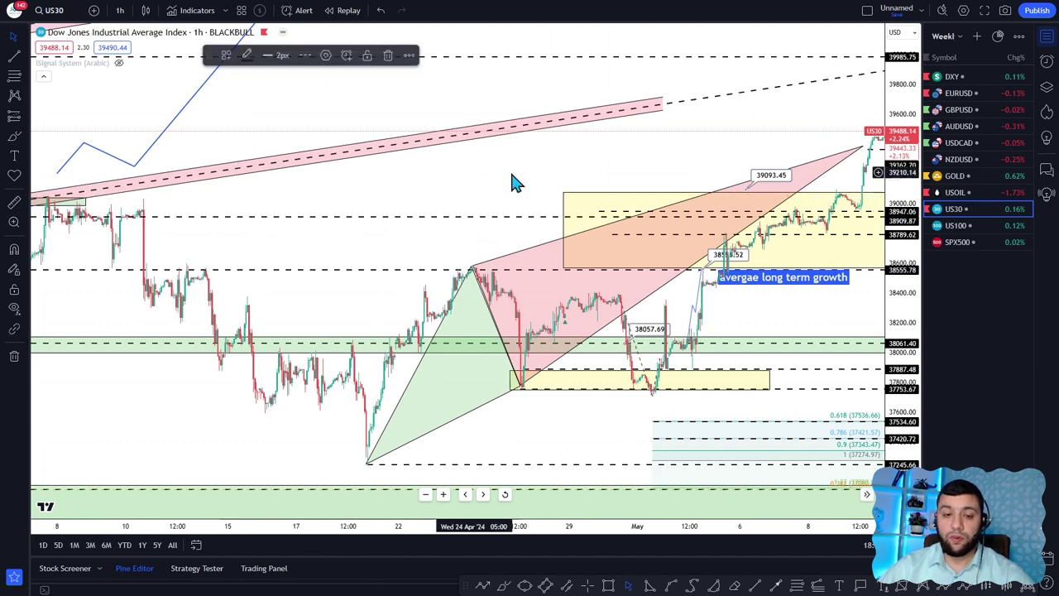
# Draw arrows projecting US30's dip to the upper edge of the large yellow zone and a rise to 39985.75, and clear them.
pyautogui.moveTo(513, 182); pyautogui.dragTo(359, 166)
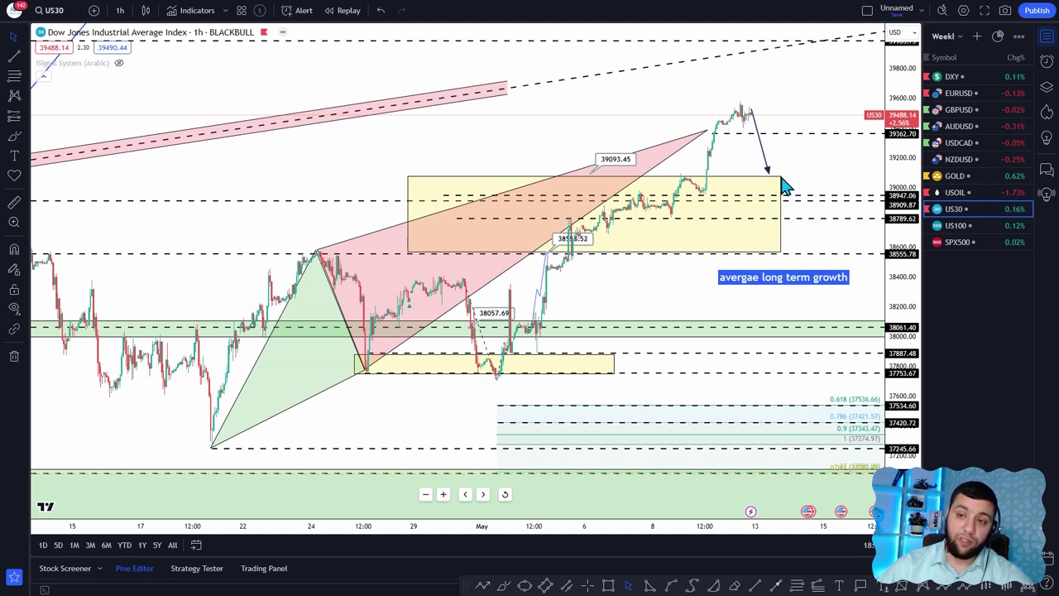
pyautogui.moveTo(782, 177); pyautogui.dragTo(822, 43)
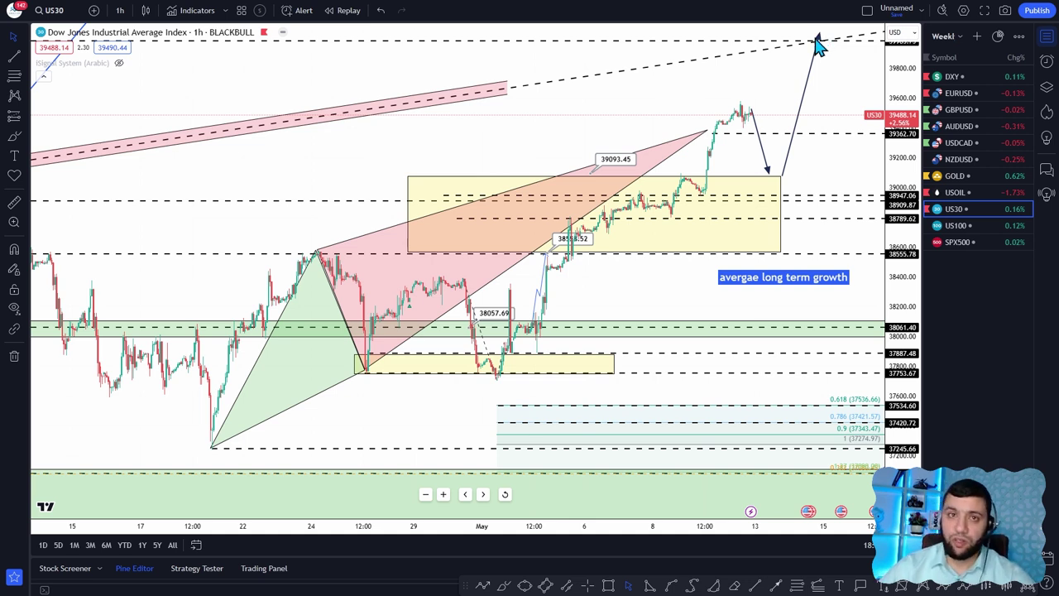
pyautogui.press('Escape')
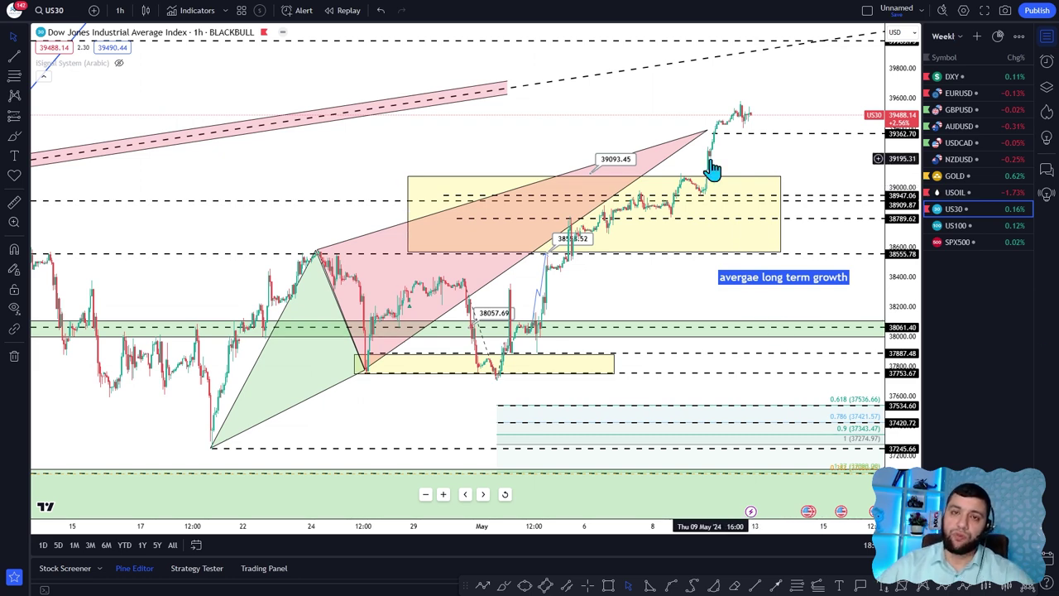
# Switch the chart to US100 and fit its harmonic patterns and the green target zone between 18859.8 and 19359.1 in view.
pyautogui.press('Down')
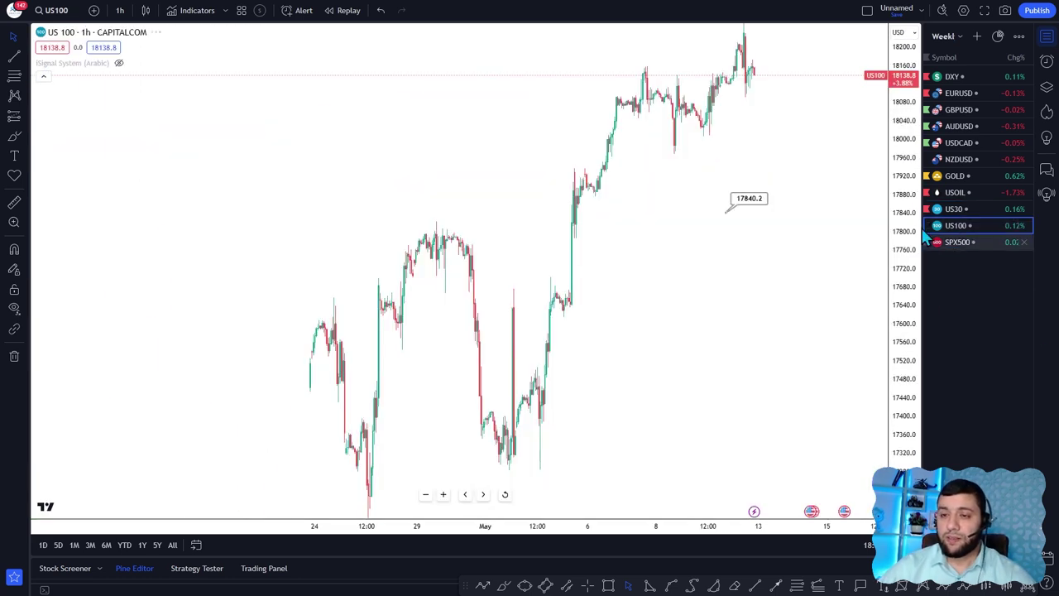
pyautogui.scroll(-10, 751, 286)
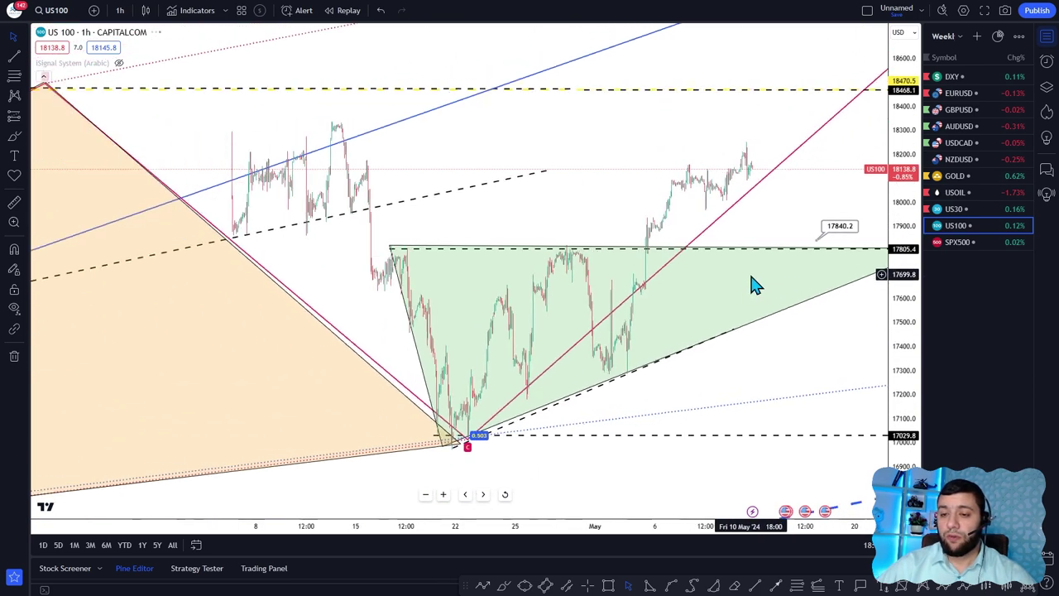
pyautogui.scroll(-6, 760, 319)
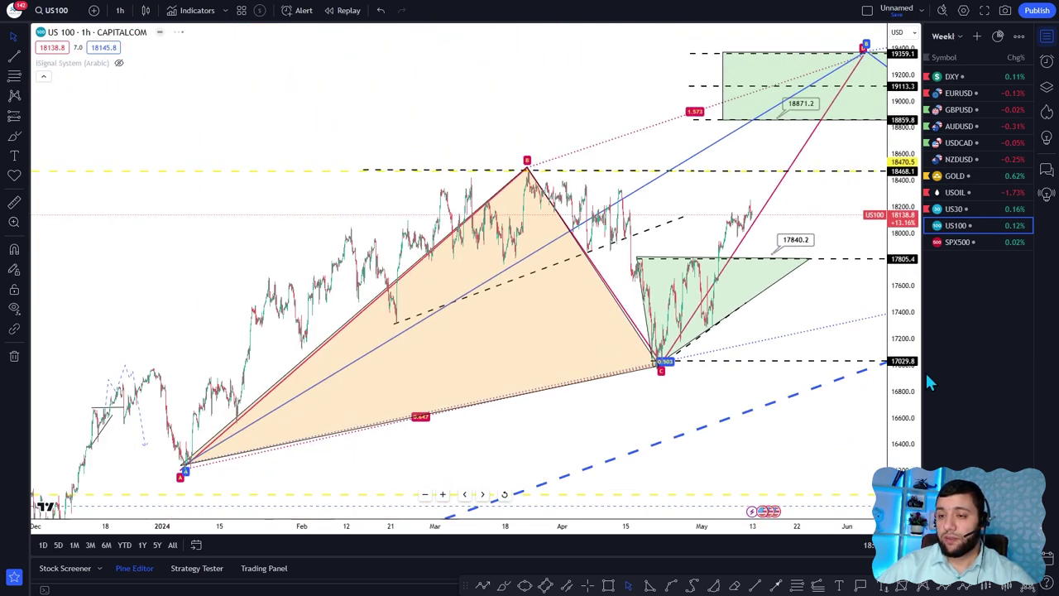
pyautogui.moveTo(917, 357); pyautogui.dragTo(917, 352)
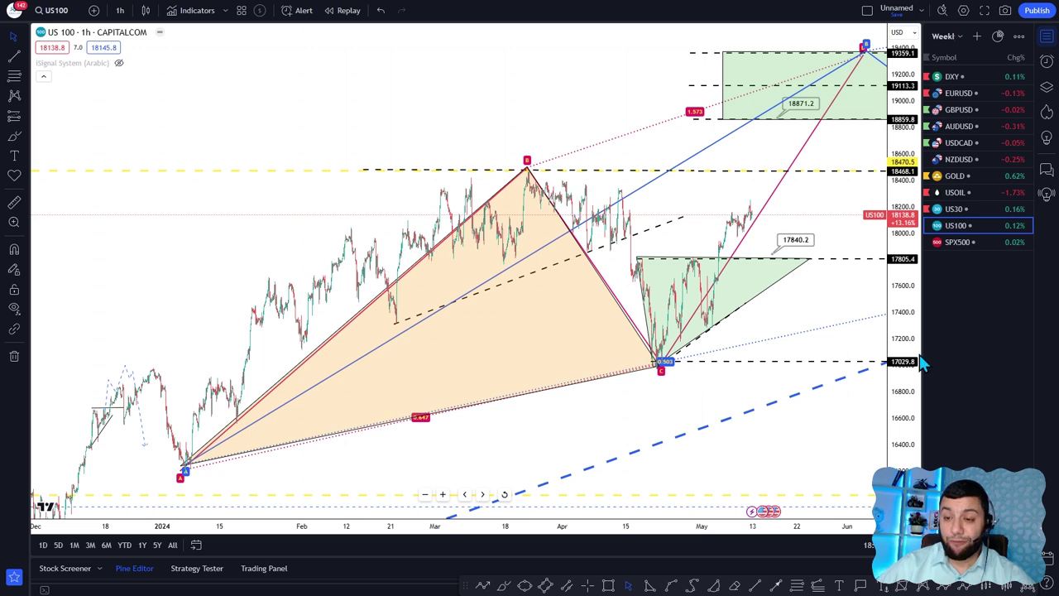
pyautogui.moveTo(825, 310); pyautogui.dragTo(694, 328)
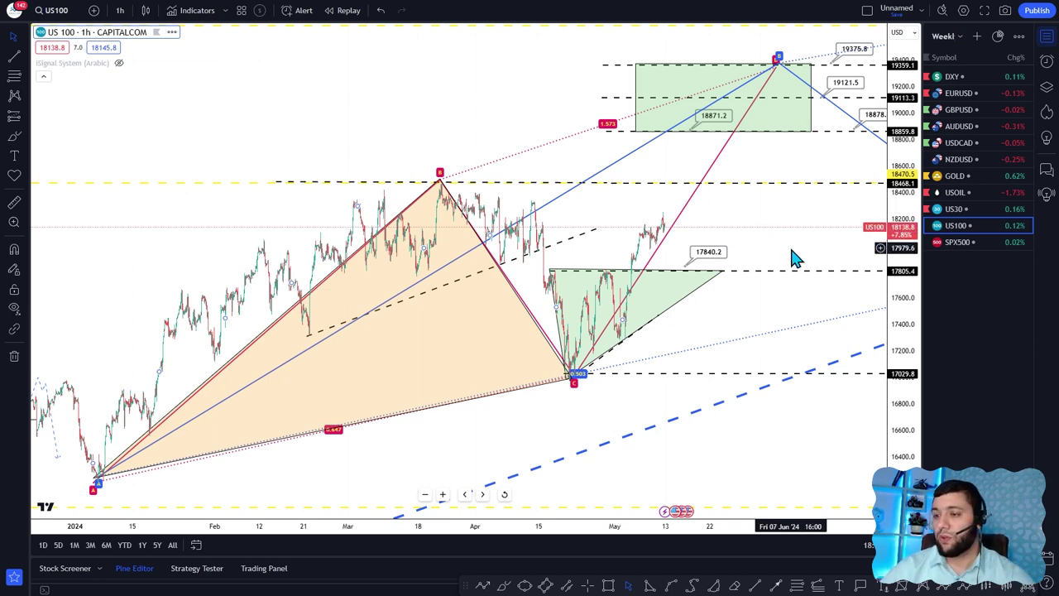
# Switch the chart to SPX500 and draw a rising trend line from 5072.5 on 16 Apr '24 across the late-April highs to the 5276.7 level.
pyautogui.click(957, 242)
pyautogui.moveTo(900, 217); pyautogui.dragTo(847, 504)
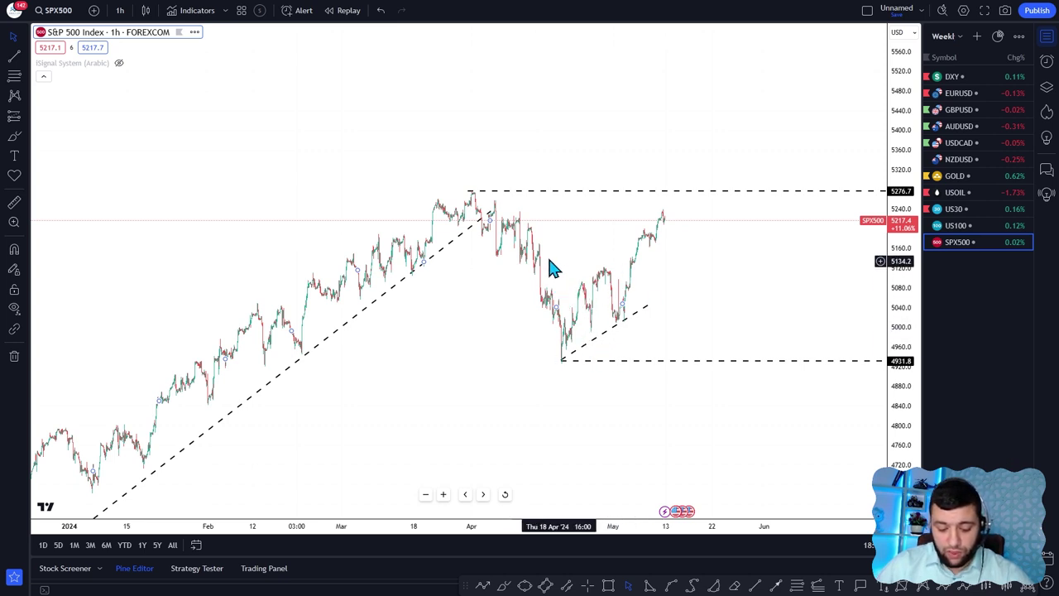
pyautogui.hotkey('alt', 't')
pyautogui.click(542, 292)
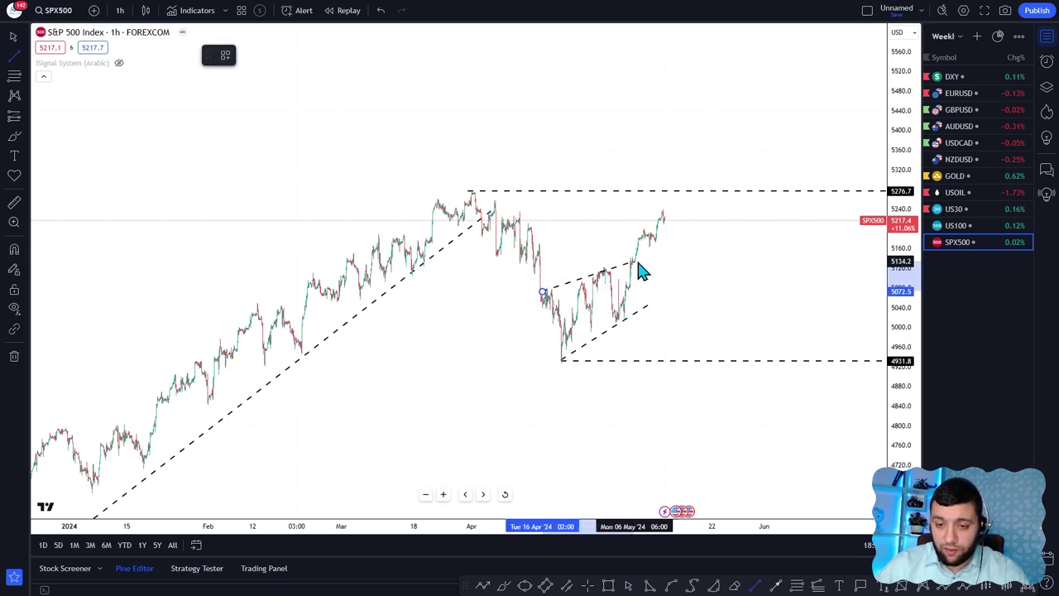
pyautogui.click(792, 192)
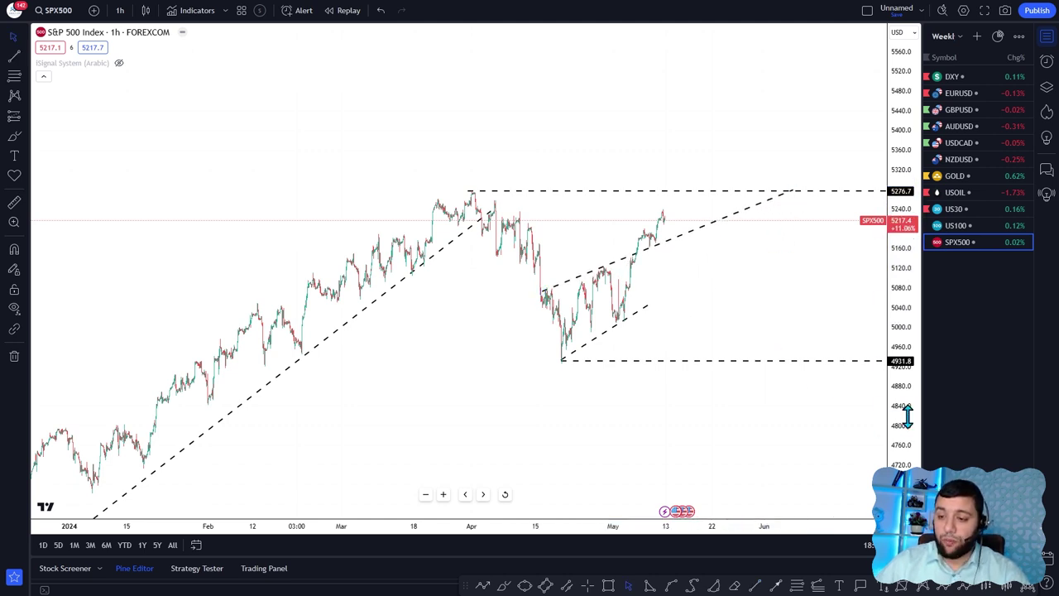
# Enlarge SPX500's recent price action, draw arrows projecting a dip to the upper trend line and a rise above 5276.7, and clear them.
pyautogui.moveTo(908, 415); pyautogui.dragTo(912, 304)
pyautogui.scroll(5, 676, 254)
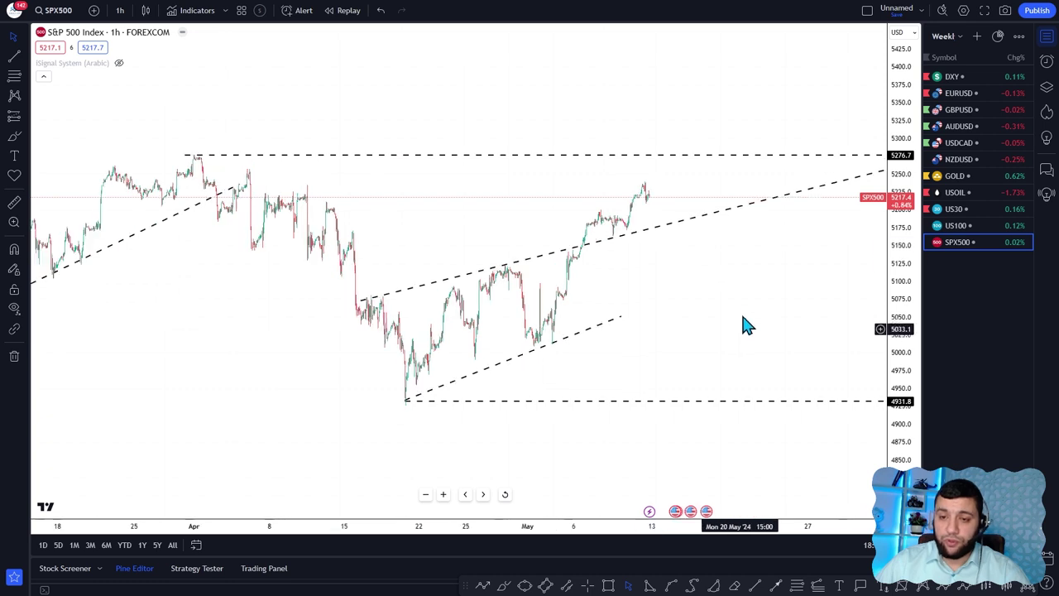
pyautogui.moveTo(904, 360); pyautogui.dragTo(908, 252)
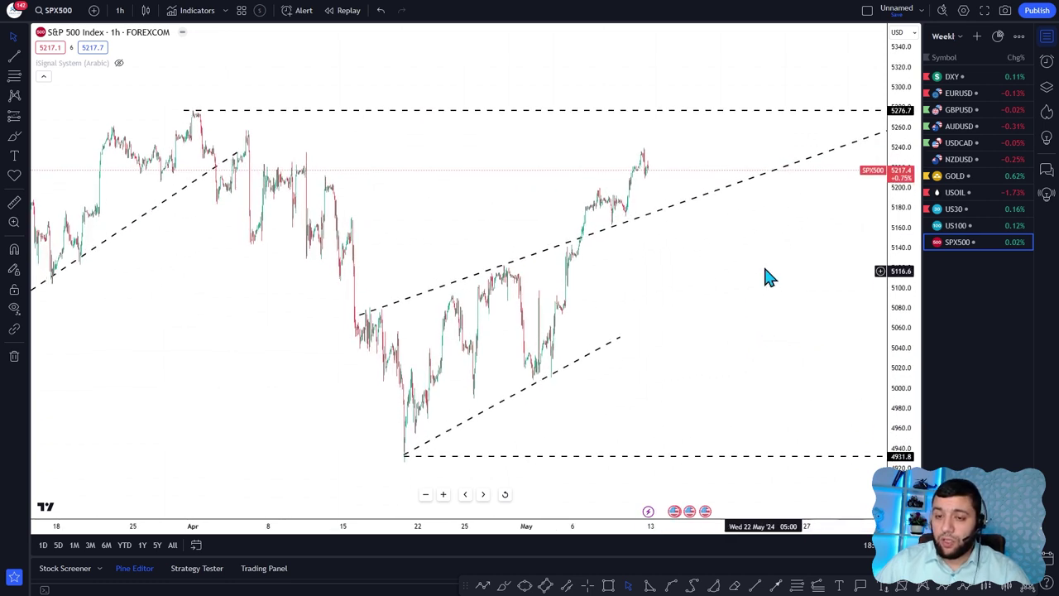
pyautogui.moveTo(765, 303); pyautogui.dragTo(770, 343)
pyautogui.scroll(5, 591, 437)
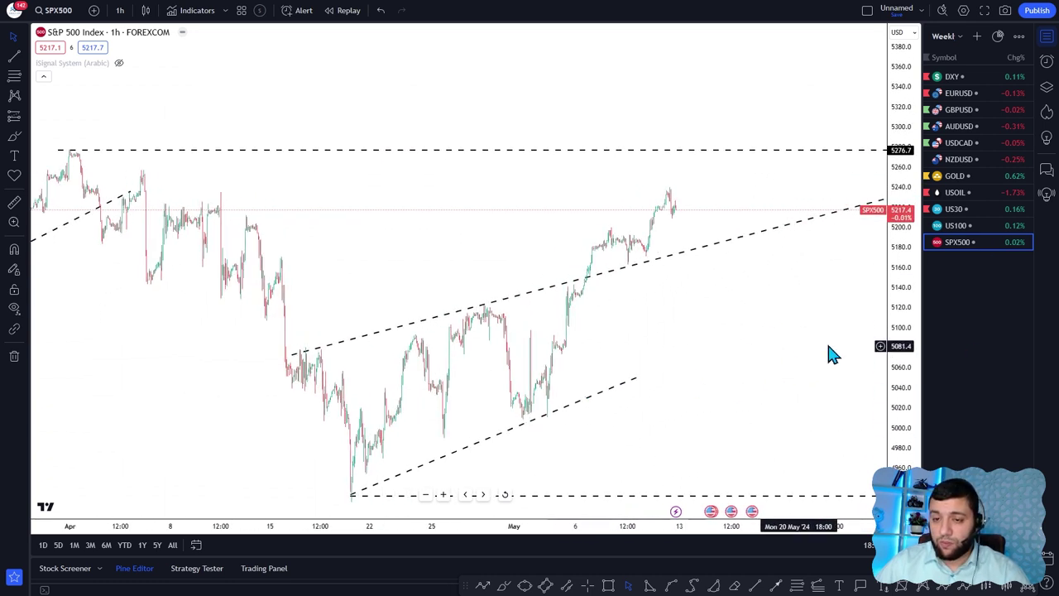
pyautogui.scroll(2, 613, 398)
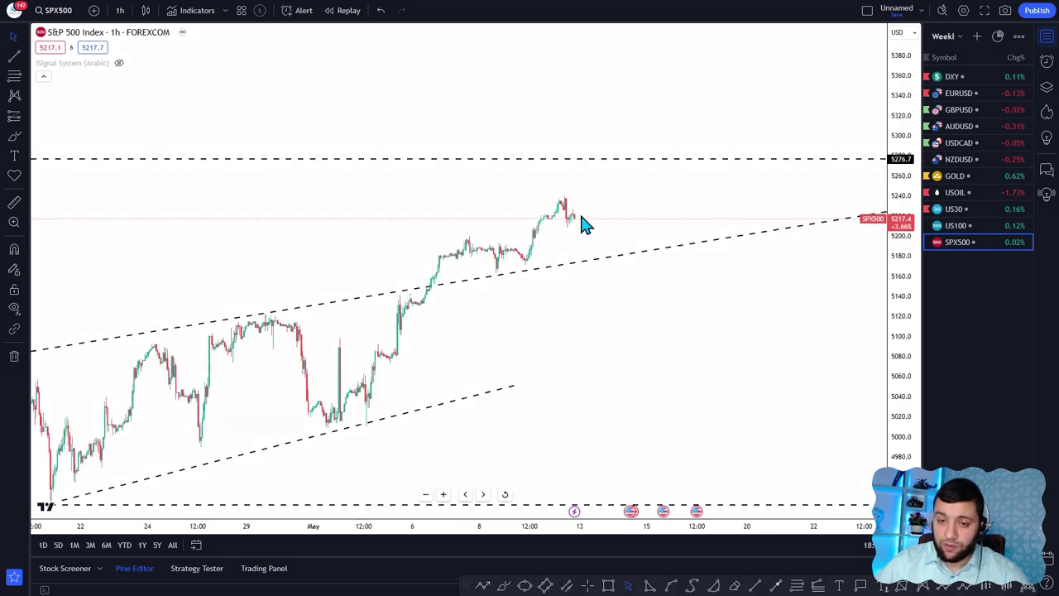
pyautogui.click(595, 269)
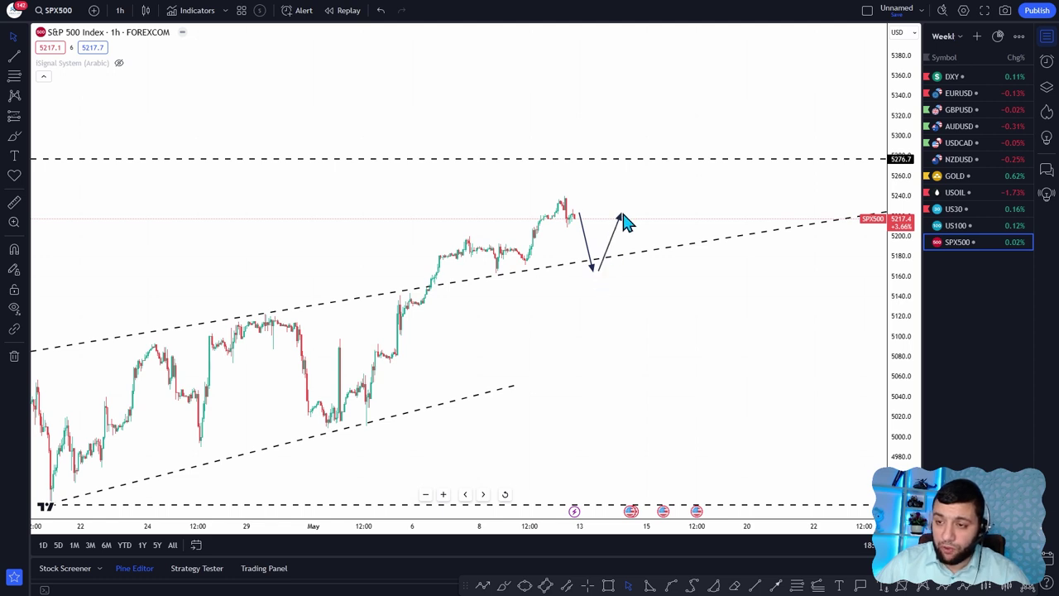
pyautogui.doubleClick(649, 114)
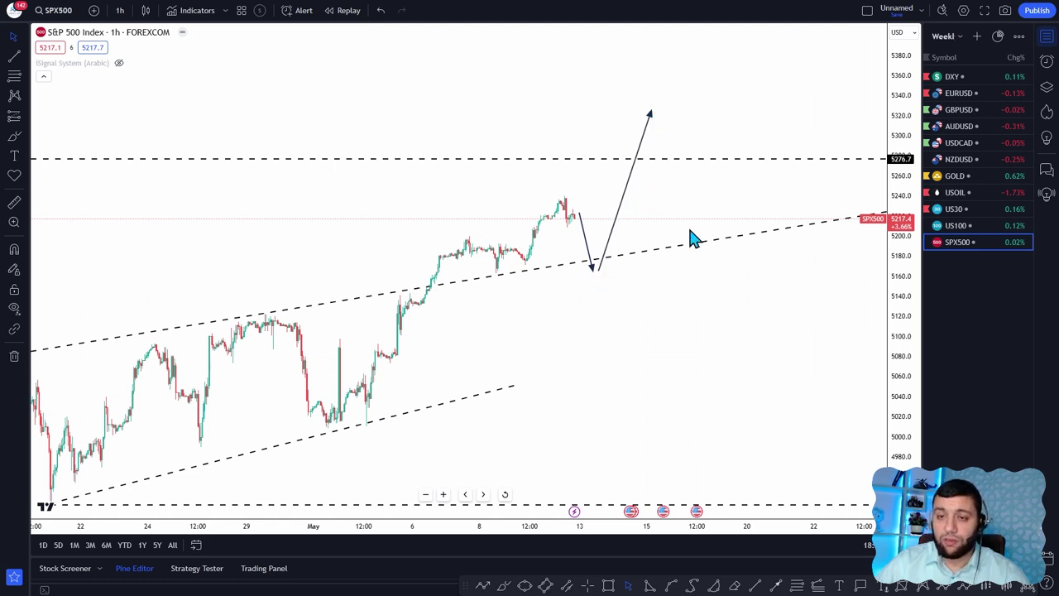
pyautogui.hotkey('ctrl', 'z')
pyautogui.moveTo(769, 437); pyautogui.dragTo(878, 403)
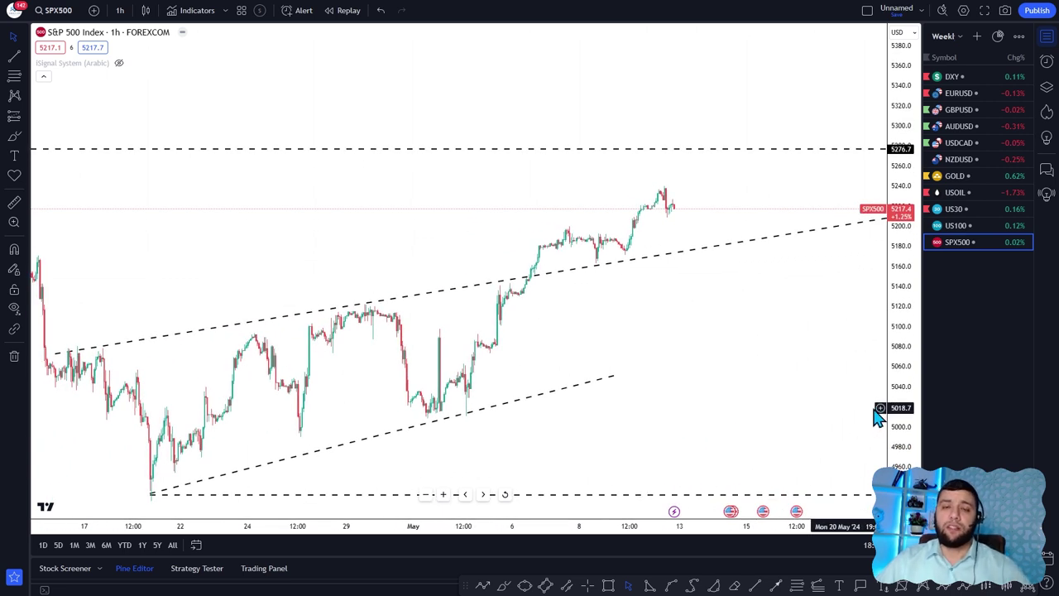